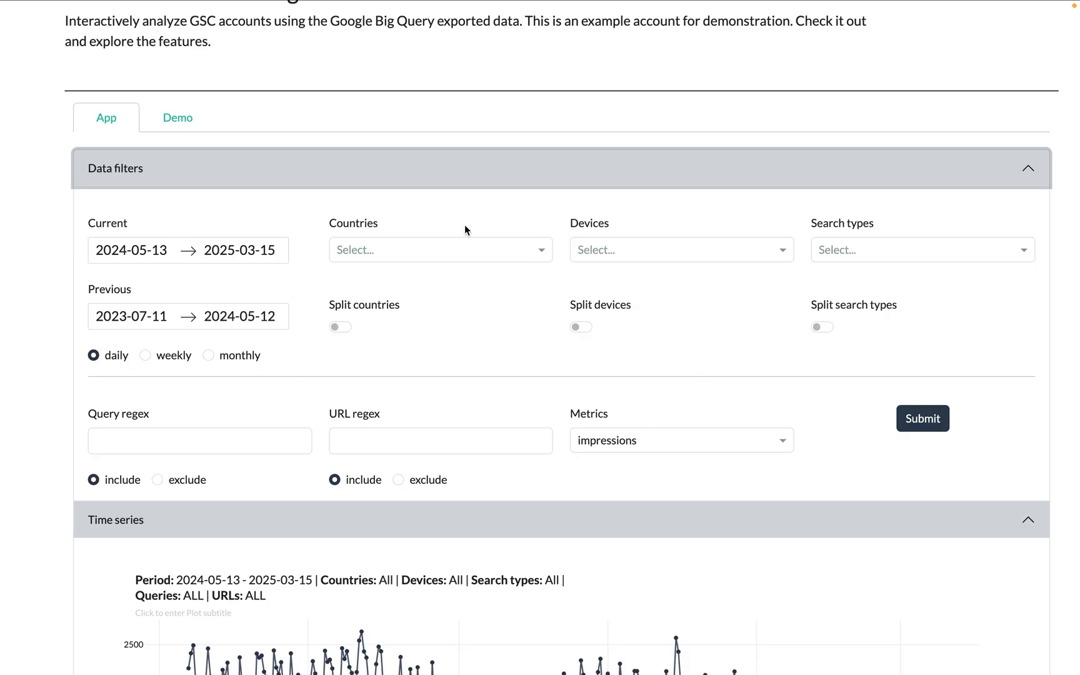
# Step: Collapse the Data filters section and expand the Overview section below the time series chart
pyautogui.click(222, 163)
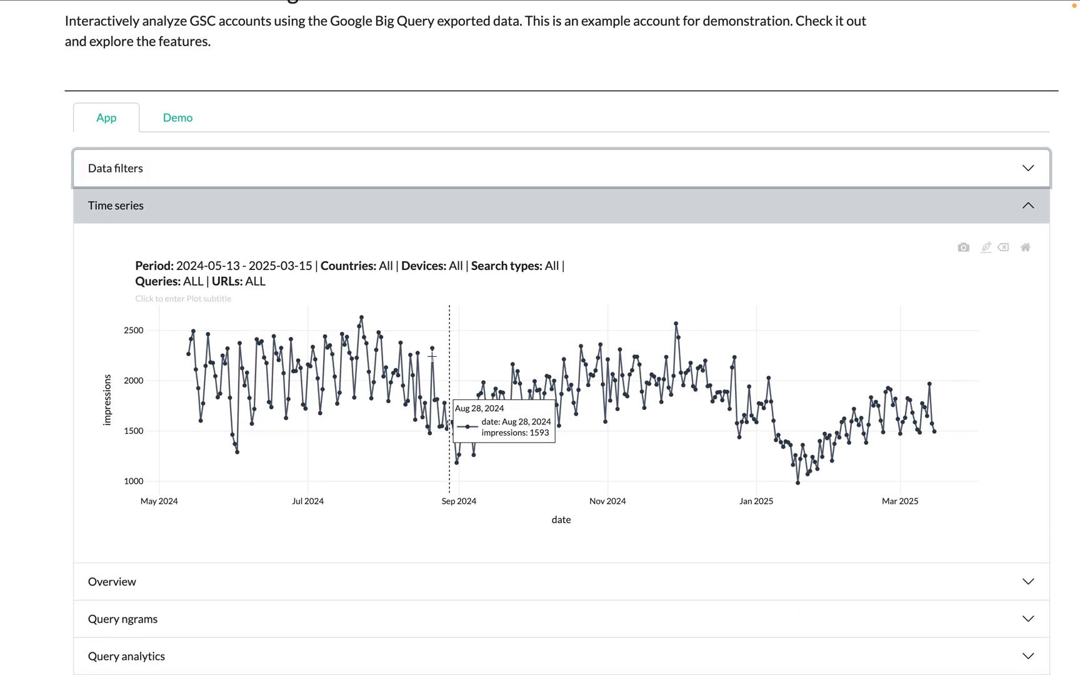
pyautogui.scroll(-5, 31, 241)
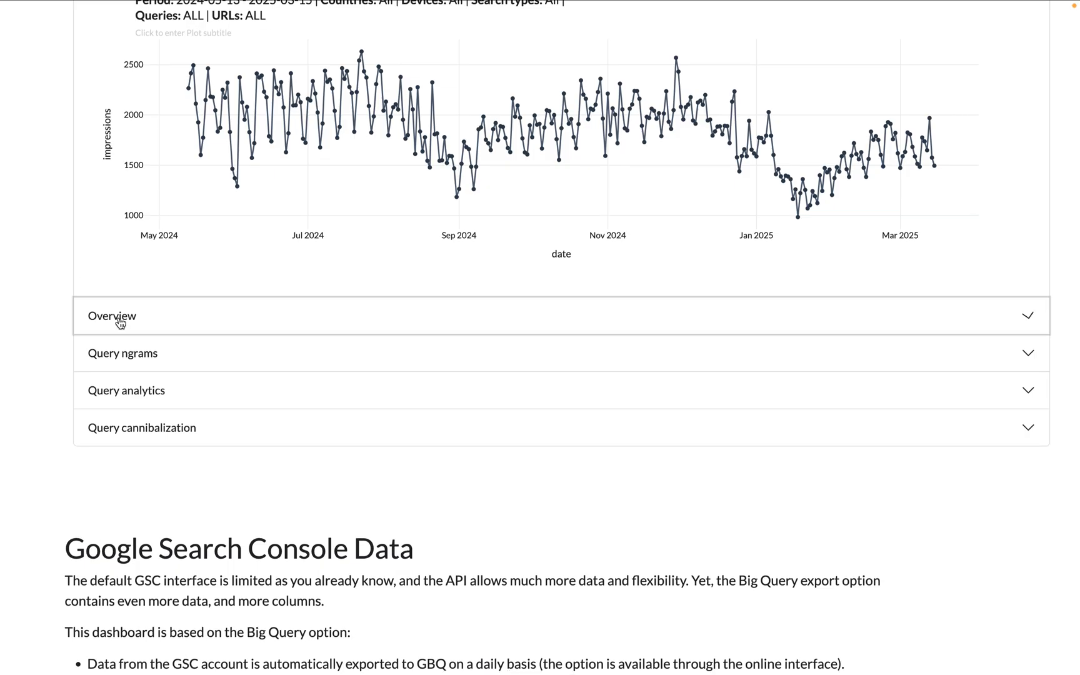
pyautogui.click(117, 319)
pyautogui.scroll(-3, 27, 467)
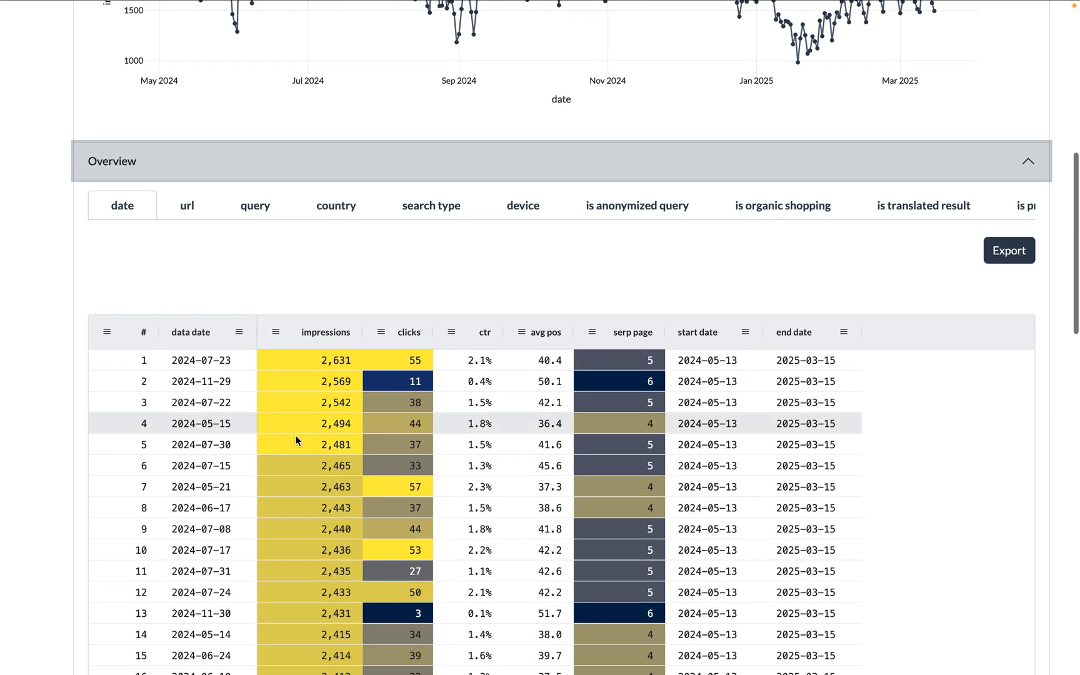
# Step: Open the url breakdown in the Overview and widen the url column
pyautogui.click(447, 217)
pyautogui.hscroll(2, 453, 219)
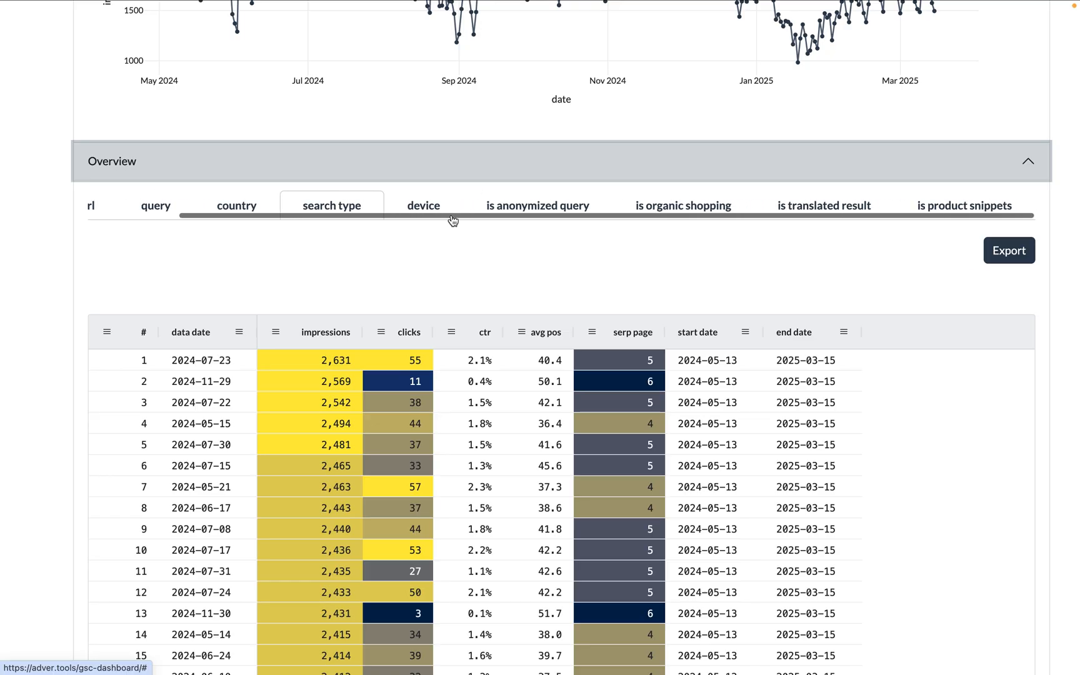
pyautogui.hscroll(-2, 453, 219)
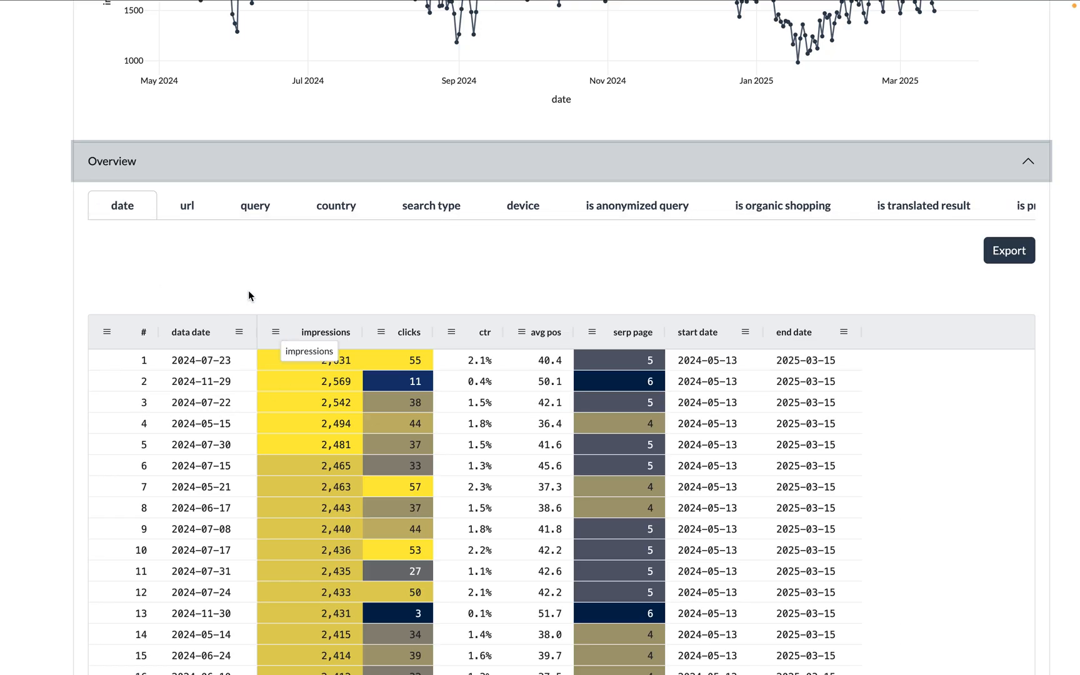
pyautogui.scroll(-5, 346, 453)
pyautogui.scroll(5, 346, 454)
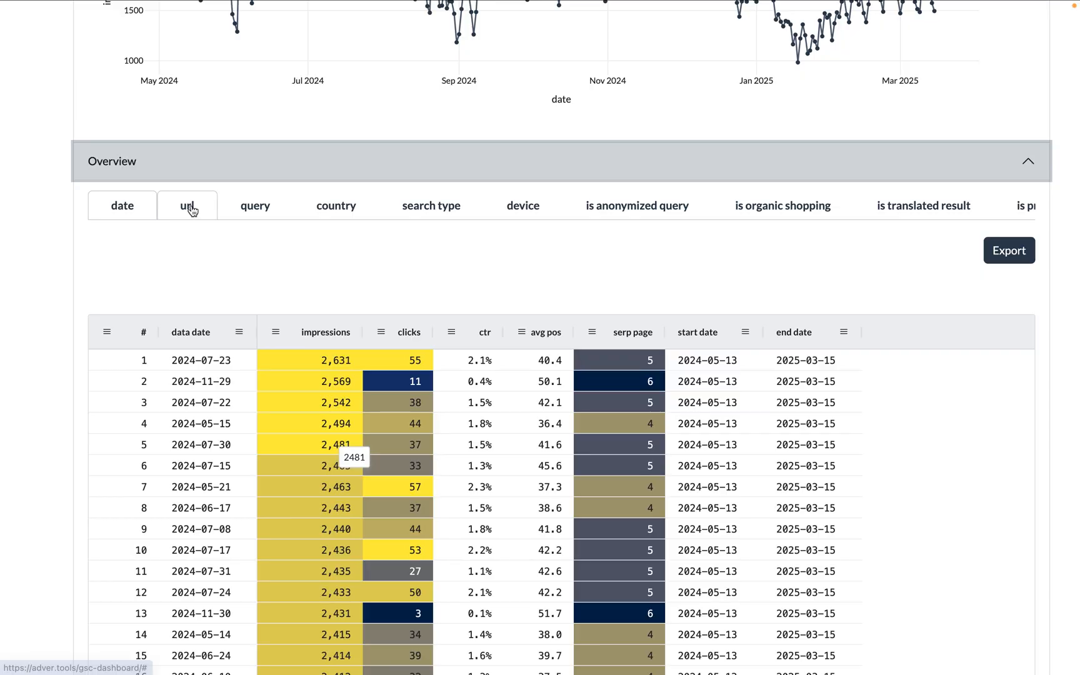
pyautogui.click(191, 211)
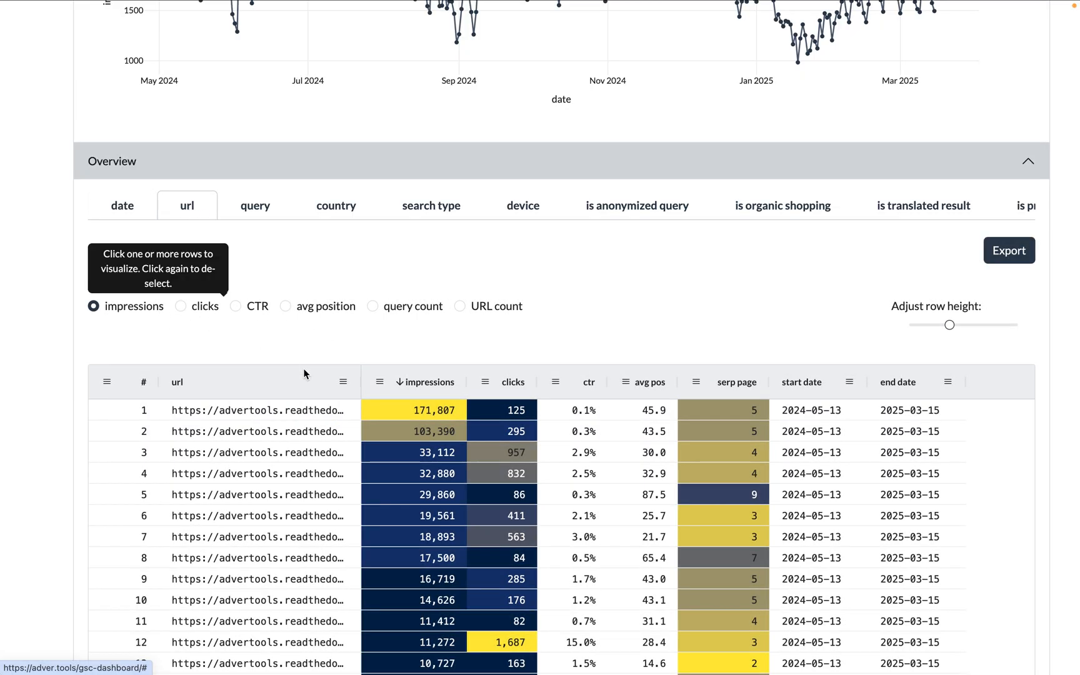
pyautogui.moveTo(362, 374); pyautogui.dragTo(482, 374)
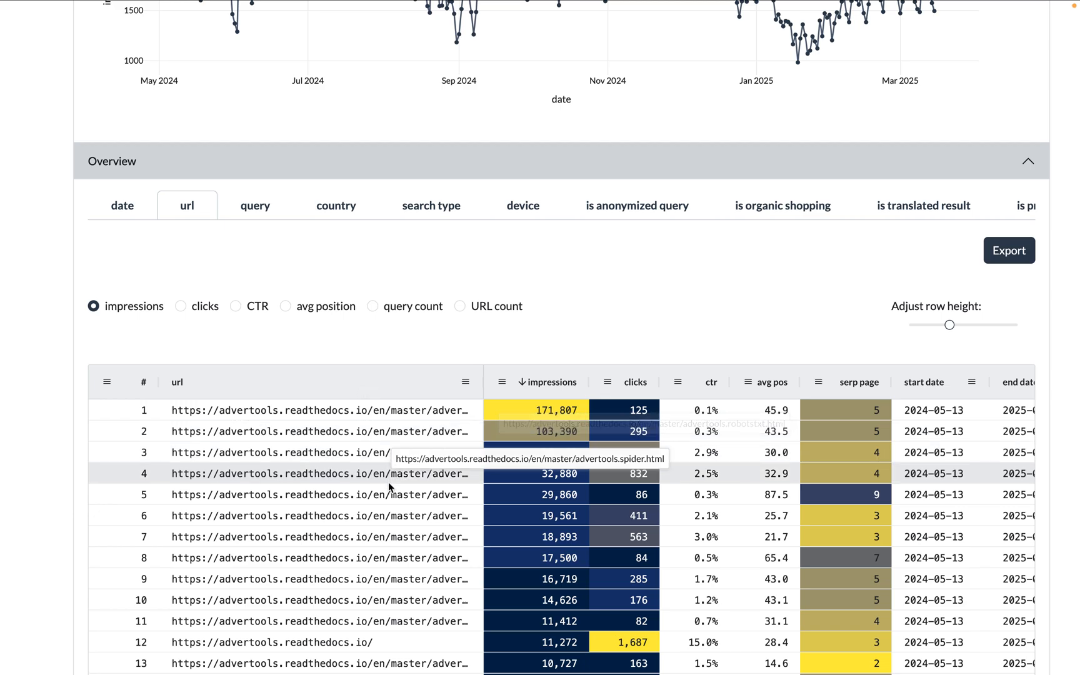
# Step: Reduce the table's row height with the row height slider and narrow the row-number column
pyautogui.moveTo(953, 325); pyautogui.dragTo(929, 326)
pyautogui.scroll(-3, 709, 309)
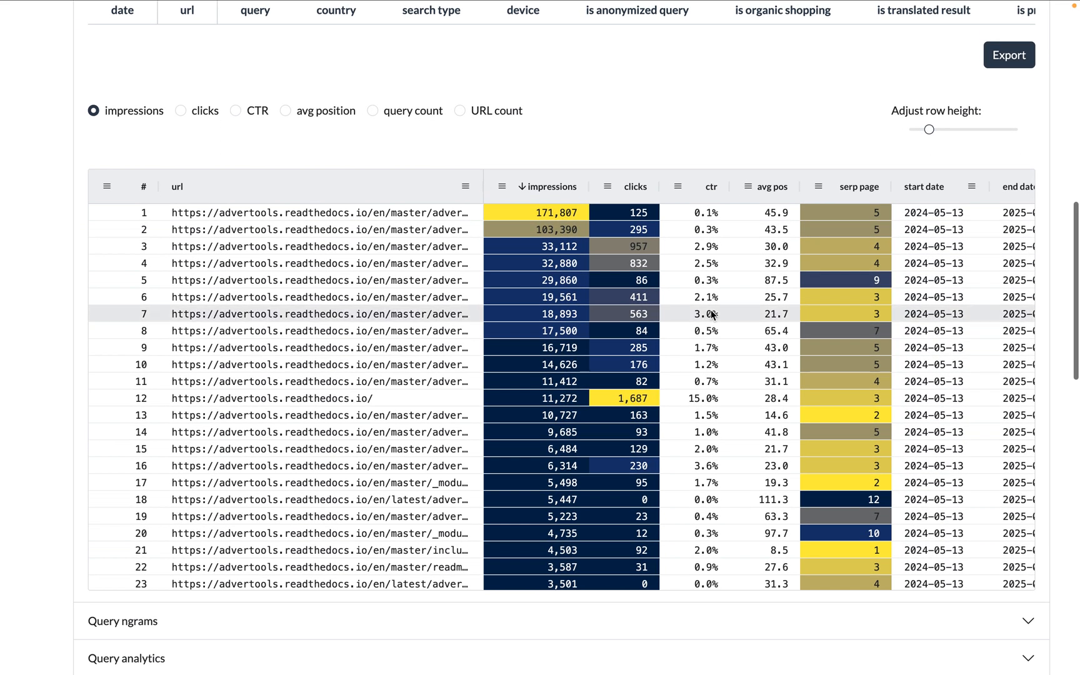
pyautogui.scroll(-15, 711, 315)
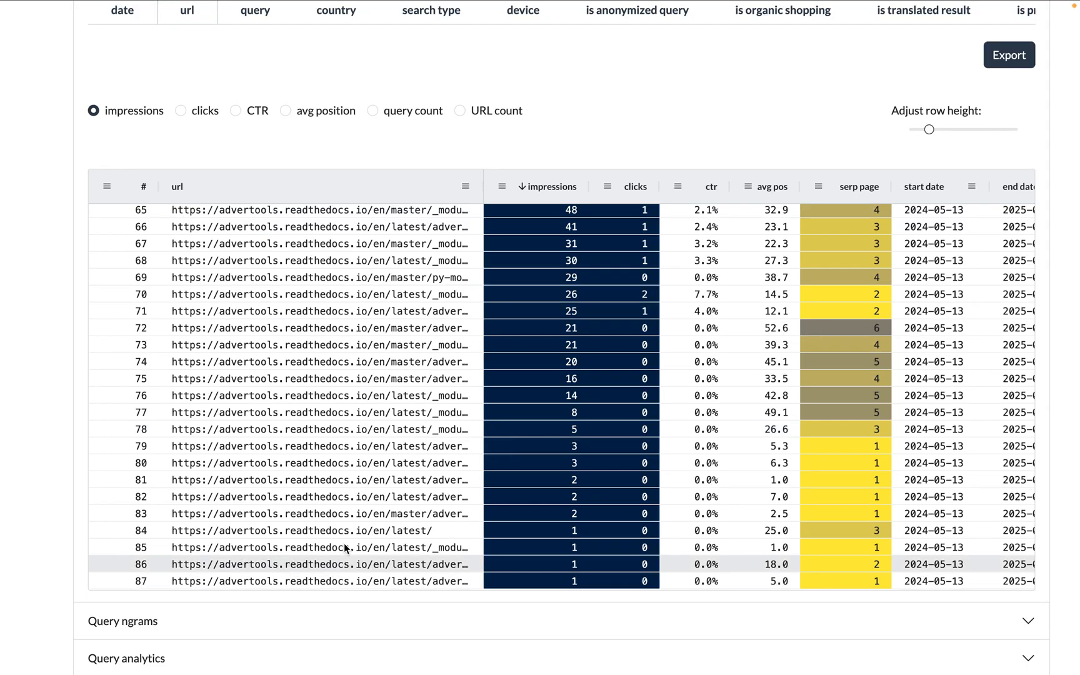
pyautogui.scroll(15, 346, 548)
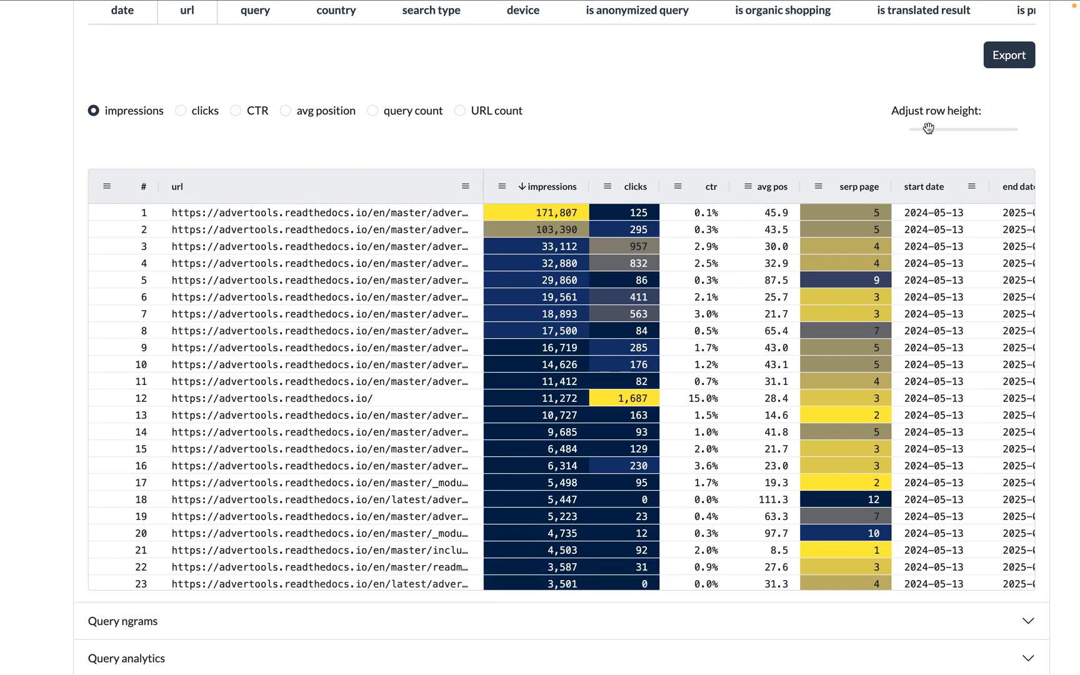
pyautogui.moveTo(930, 129); pyautogui.dragTo(904, 132)
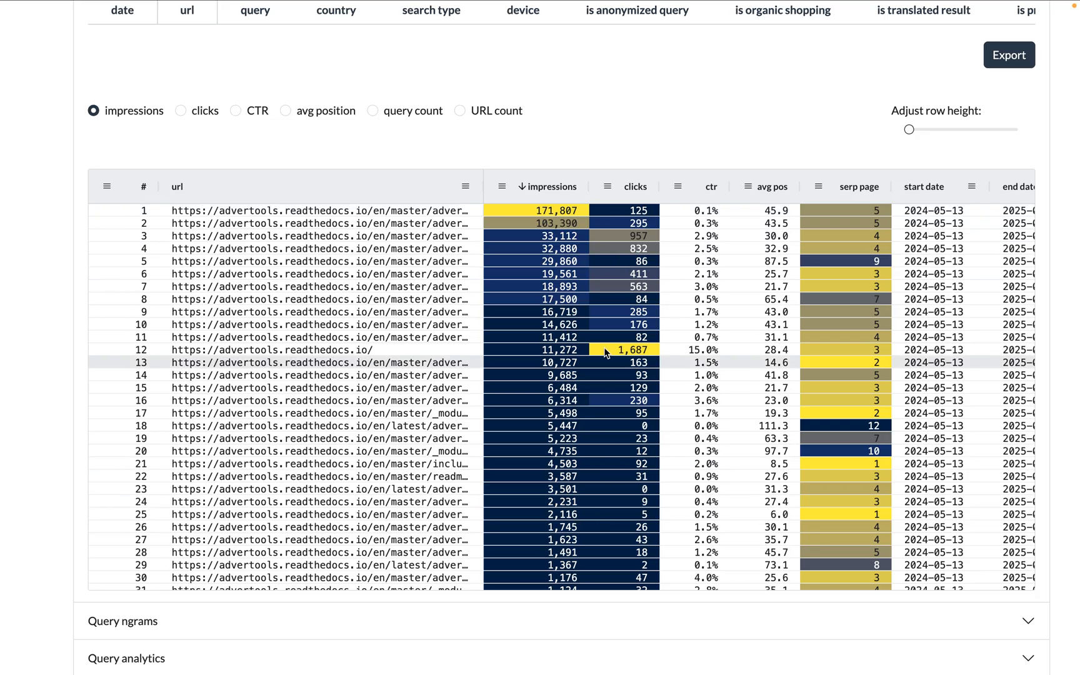
pyautogui.scroll(-10, 591, 476)
pyautogui.scroll(10, 591, 476)
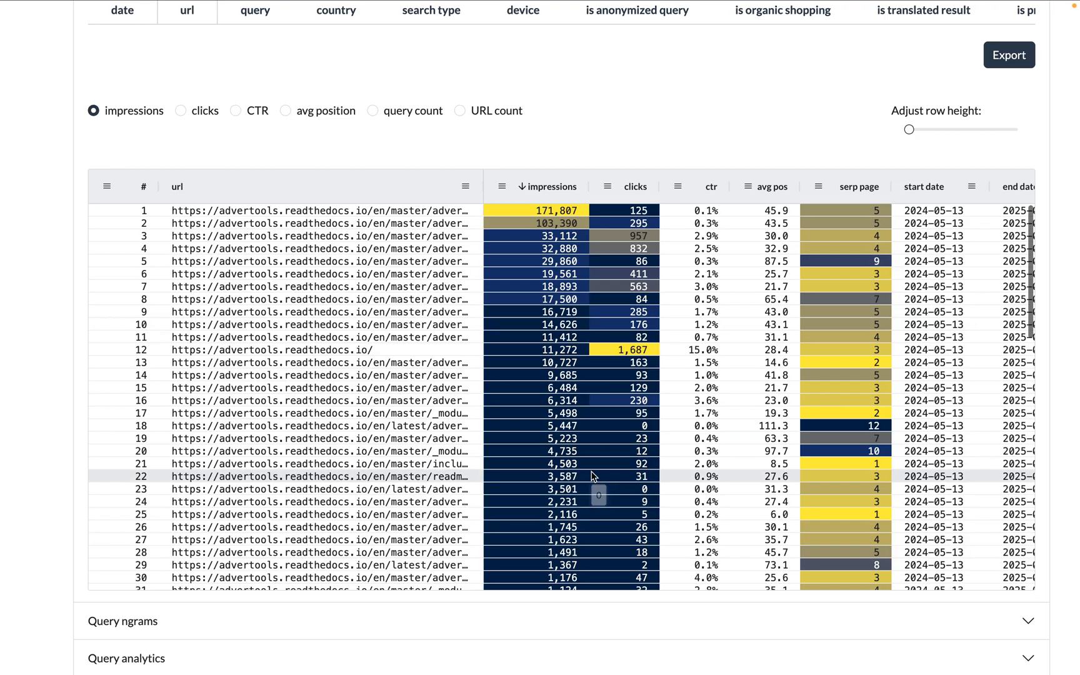
pyautogui.click(934, 129)
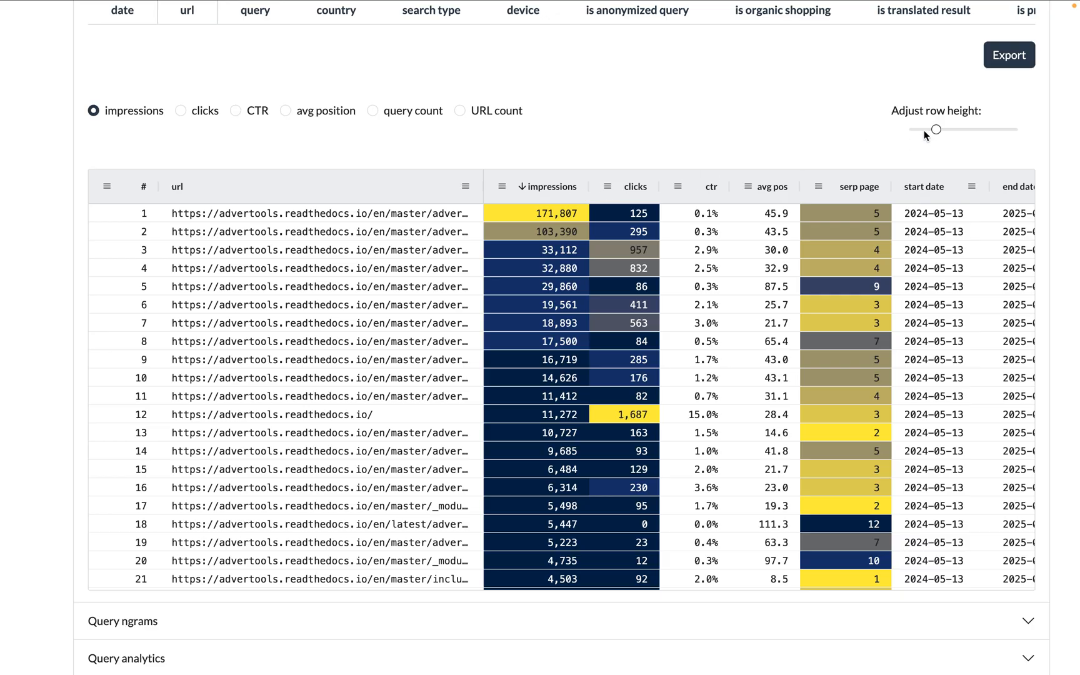
pyautogui.moveTo(160, 188); pyautogui.dragTo(128, 186)
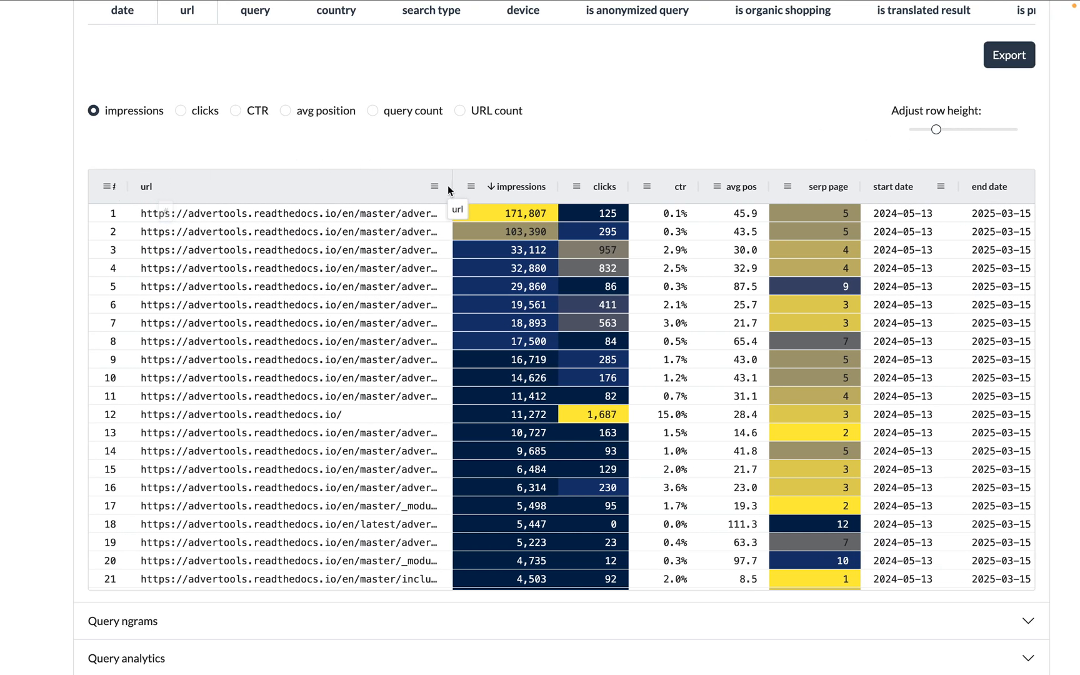
pyautogui.scroll(2, 465, 157)
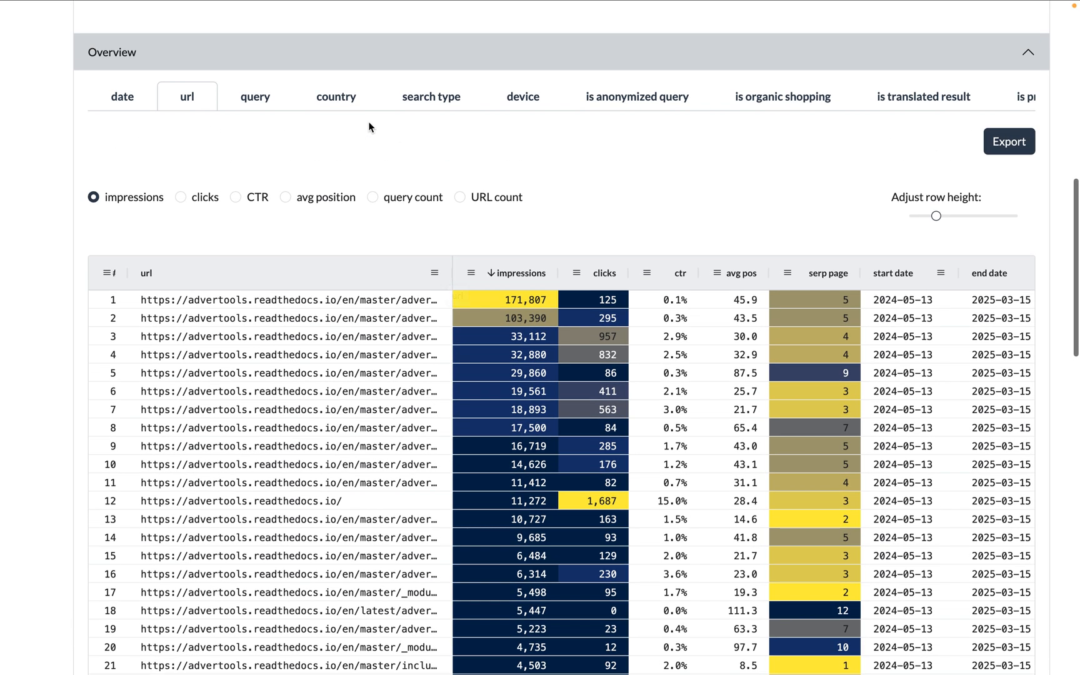
# Step: Open the query breakdown and scroll through the list of queries
pyautogui.click(257, 106)
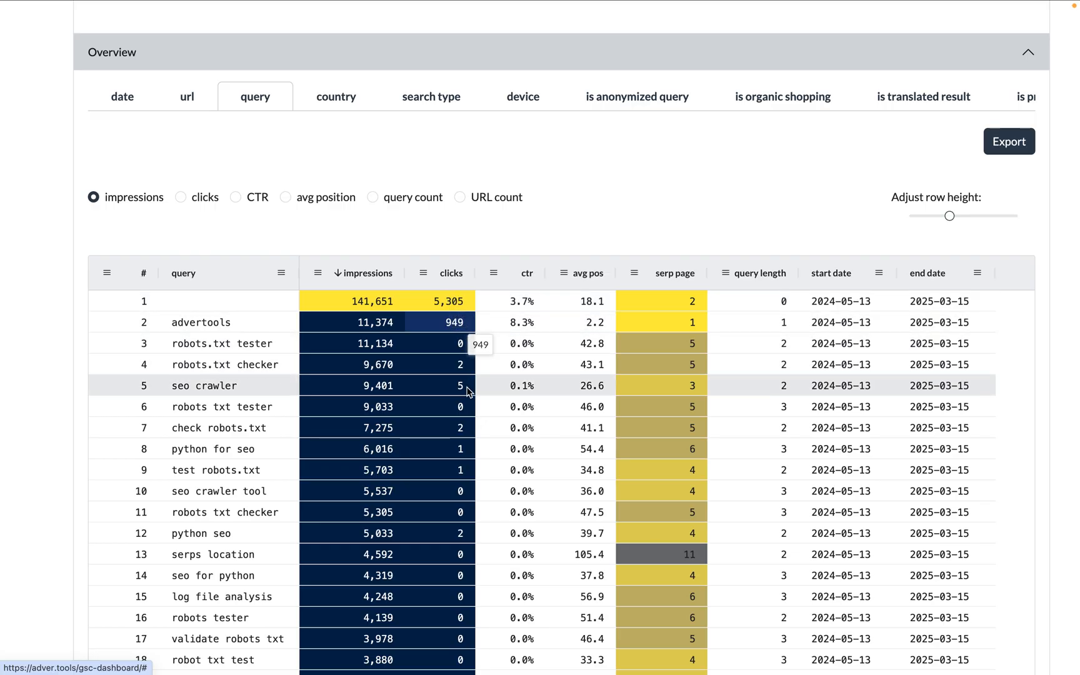
pyautogui.scroll(-10, 479, 577)
pyautogui.scroll(-8, 479, 577)
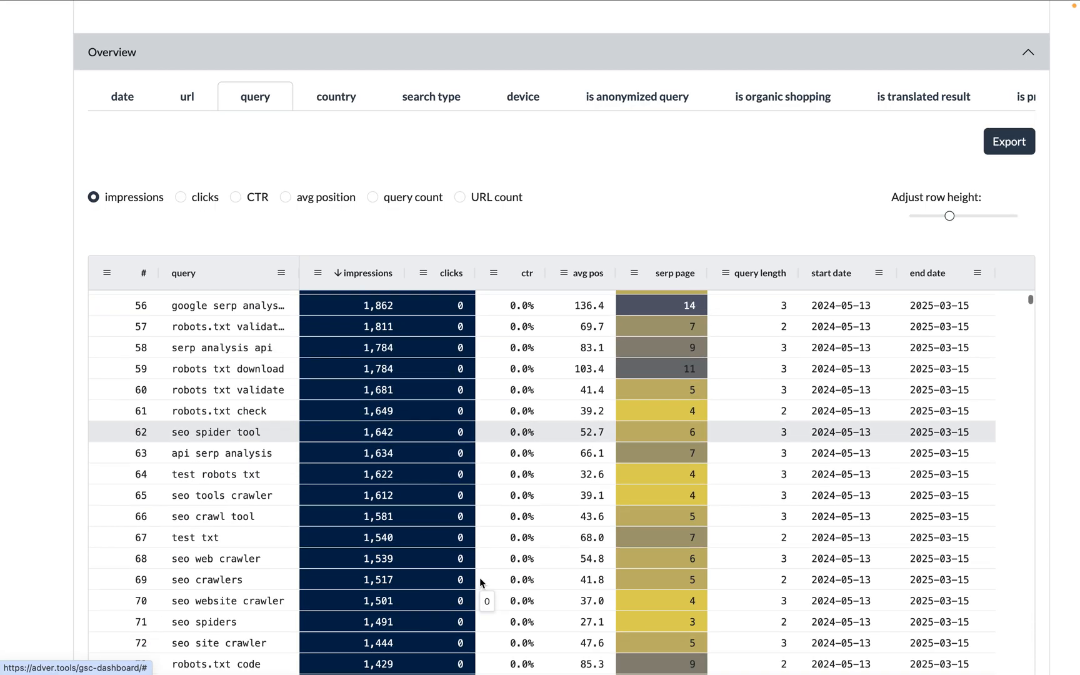
pyautogui.scroll(20, 479, 577)
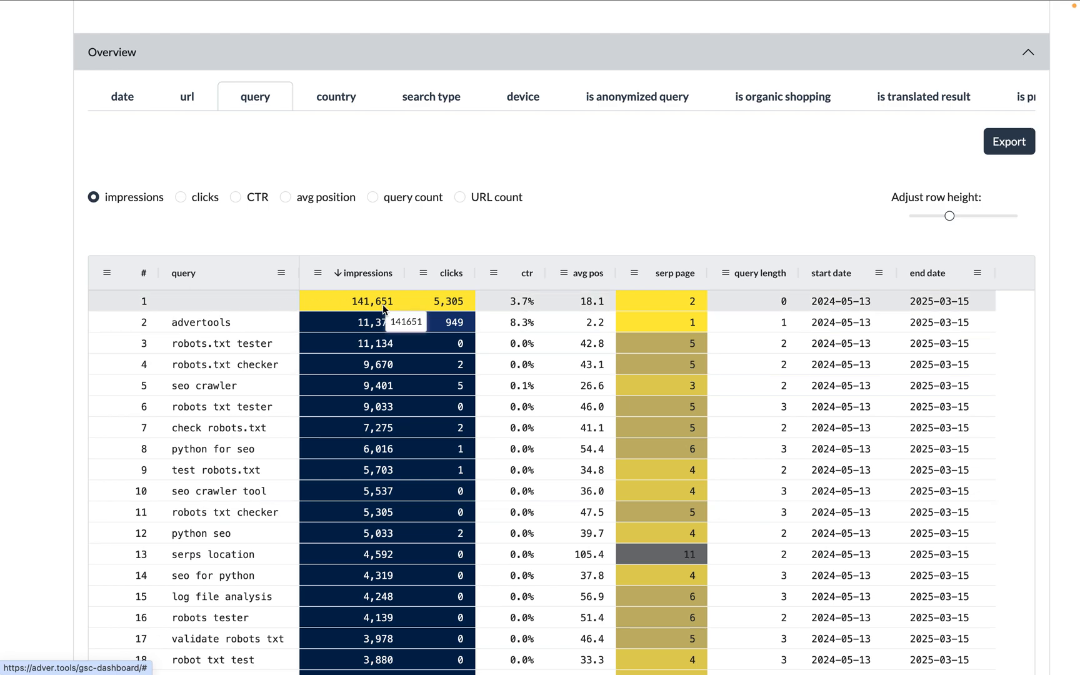
# Step: View the country, search type and device breakdowns in turn
pyautogui.click(333, 99)
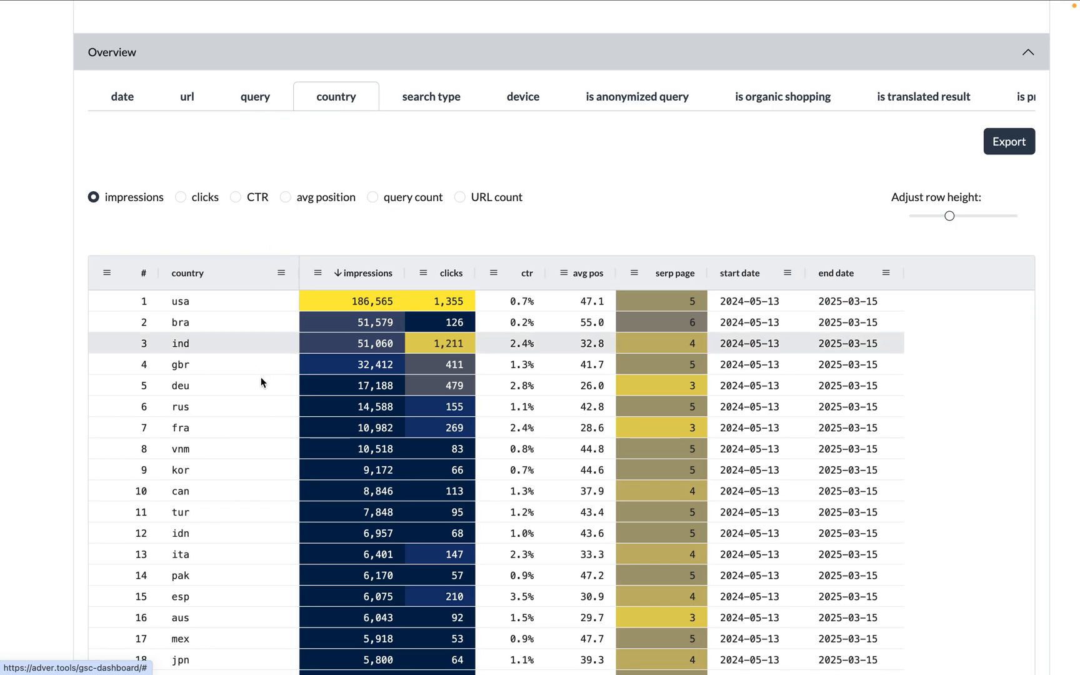
pyautogui.click(431, 102)
pyautogui.click(540, 95)
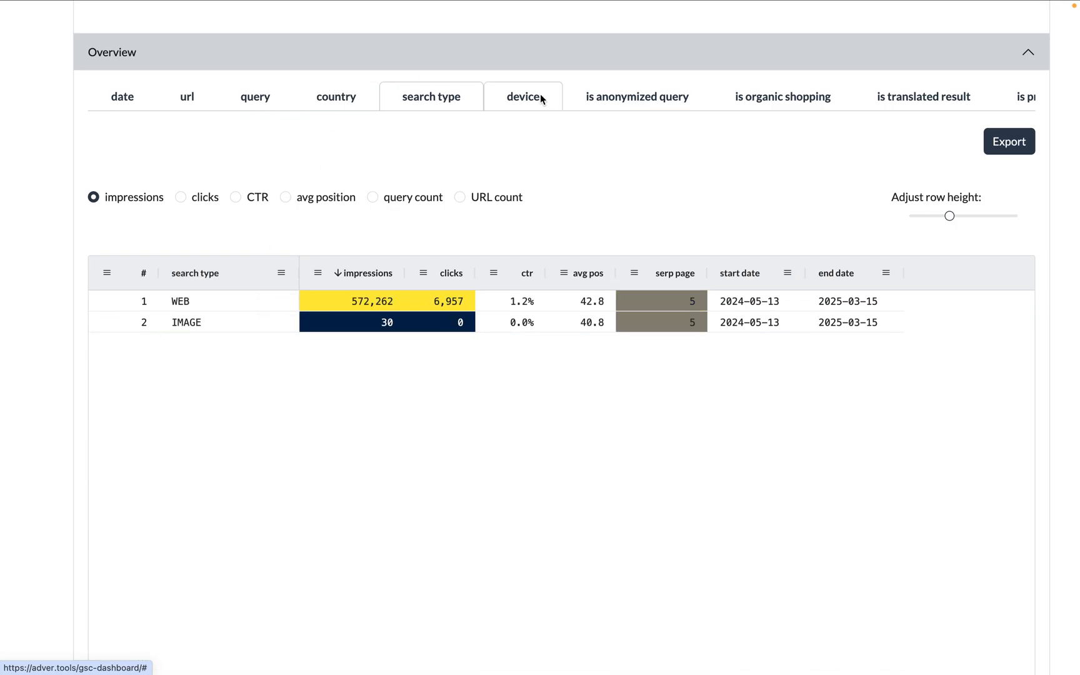
pyautogui.hscroll(2, 727, 109)
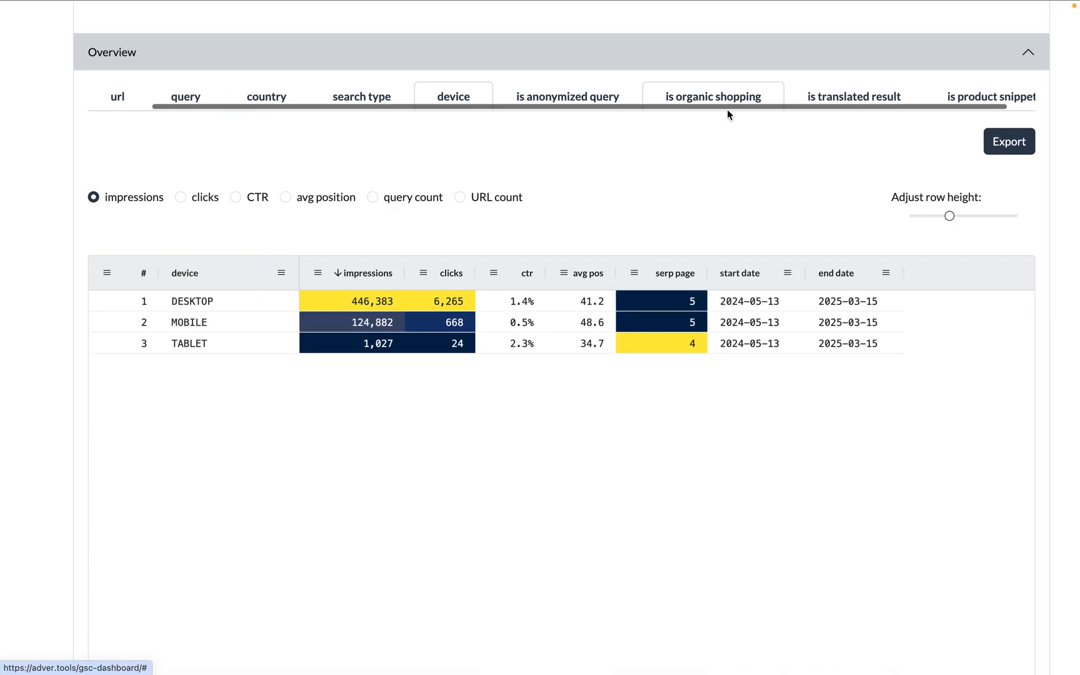
pyautogui.hscroll(1, 727, 109)
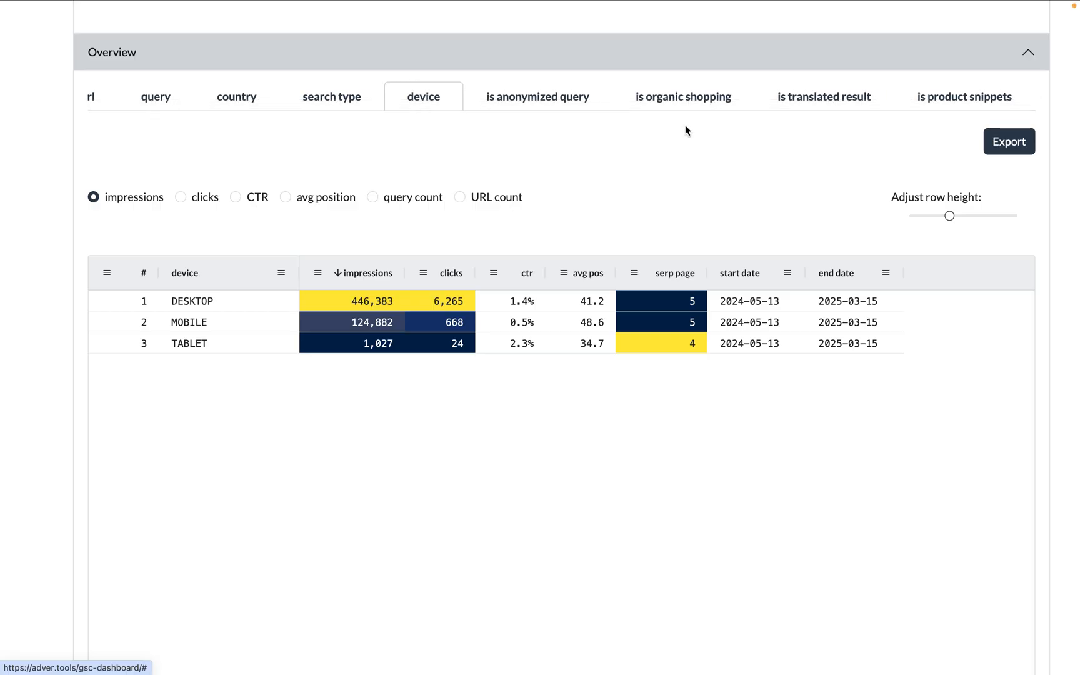
# Step: View the is anonymized query, is organic shopping, is translated result and is product snippets breakdowns
pyautogui.click(536, 99)
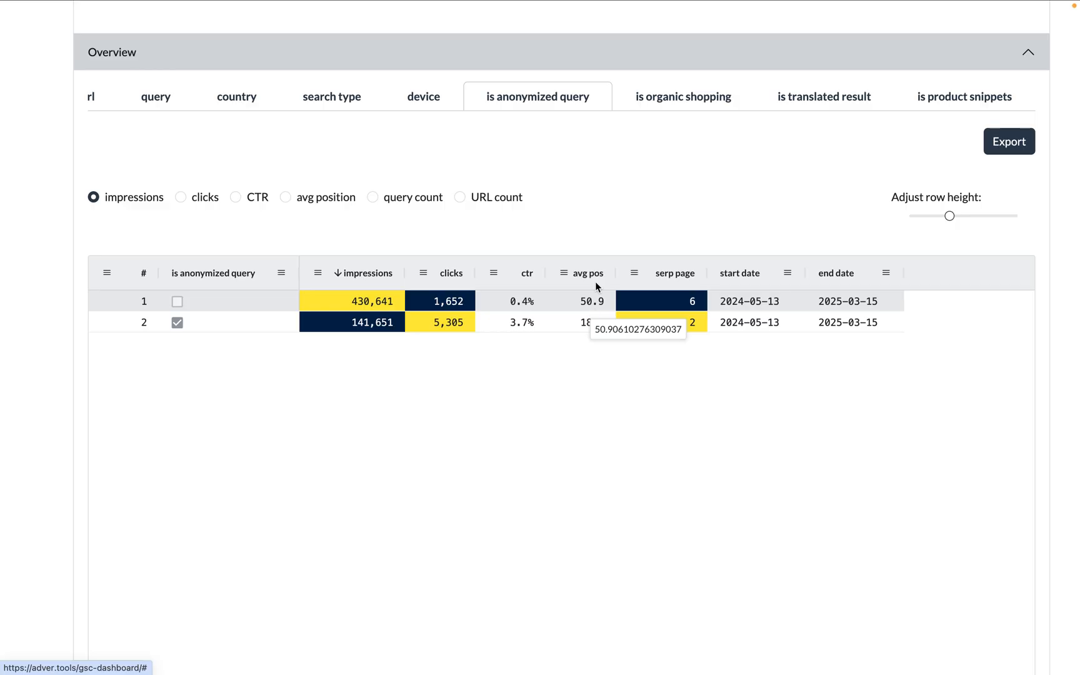
pyautogui.click(687, 103)
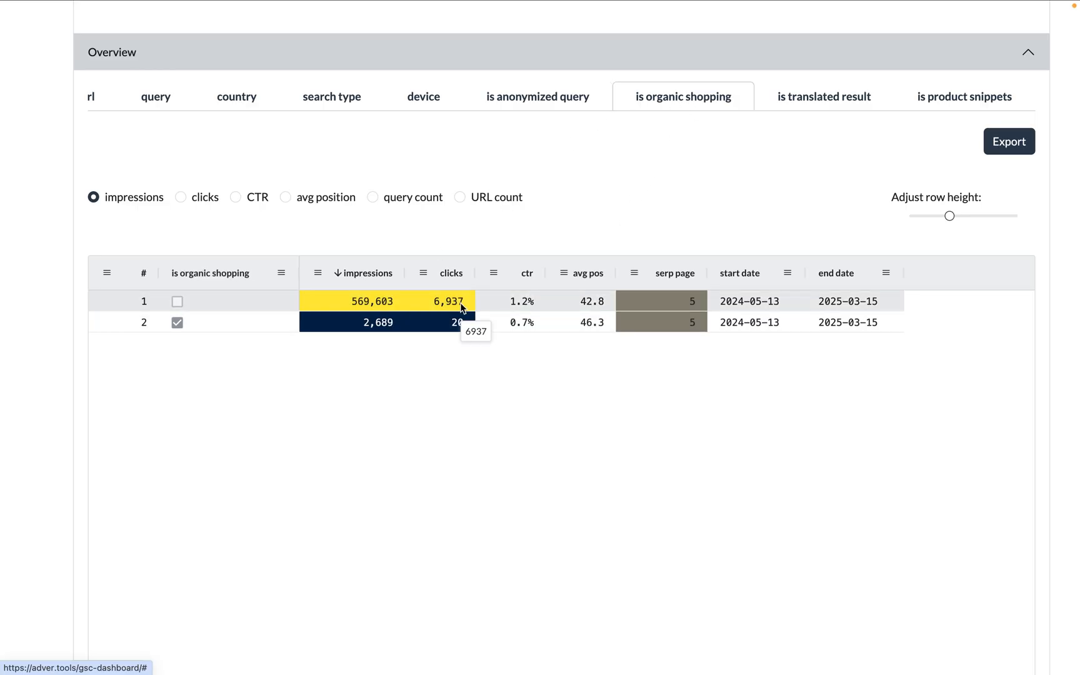
pyautogui.click(819, 108)
pyautogui.click(948, 100)
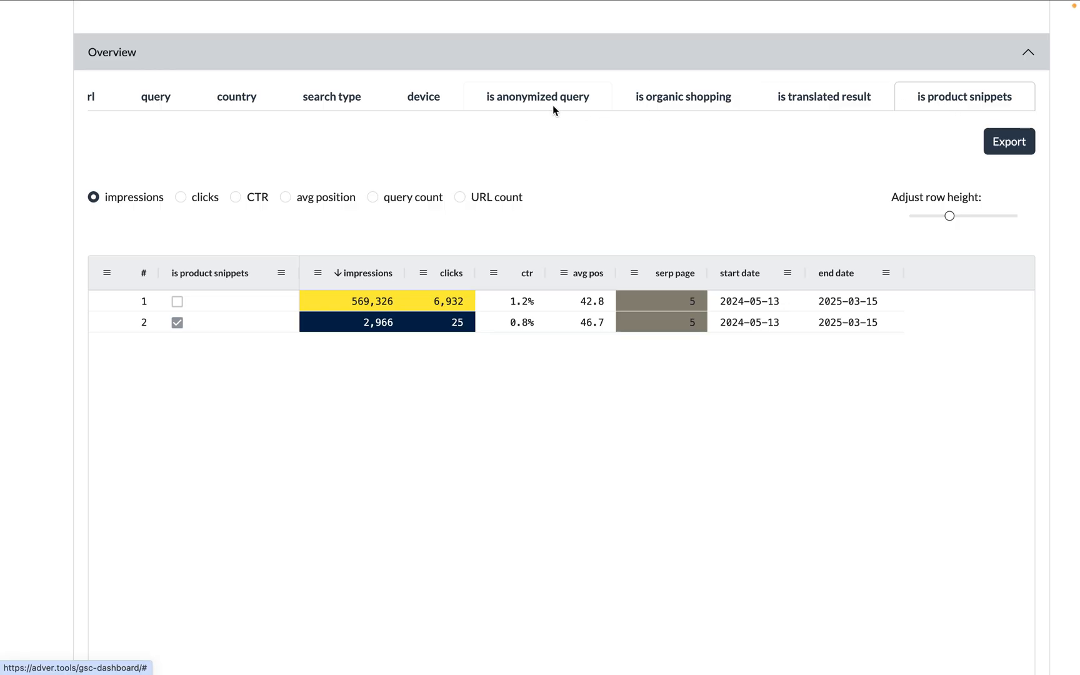
# Step: Return to the url breakdown and widen the url column to show full page addresses
pyautogui.hscroll(-3, 483, 99)
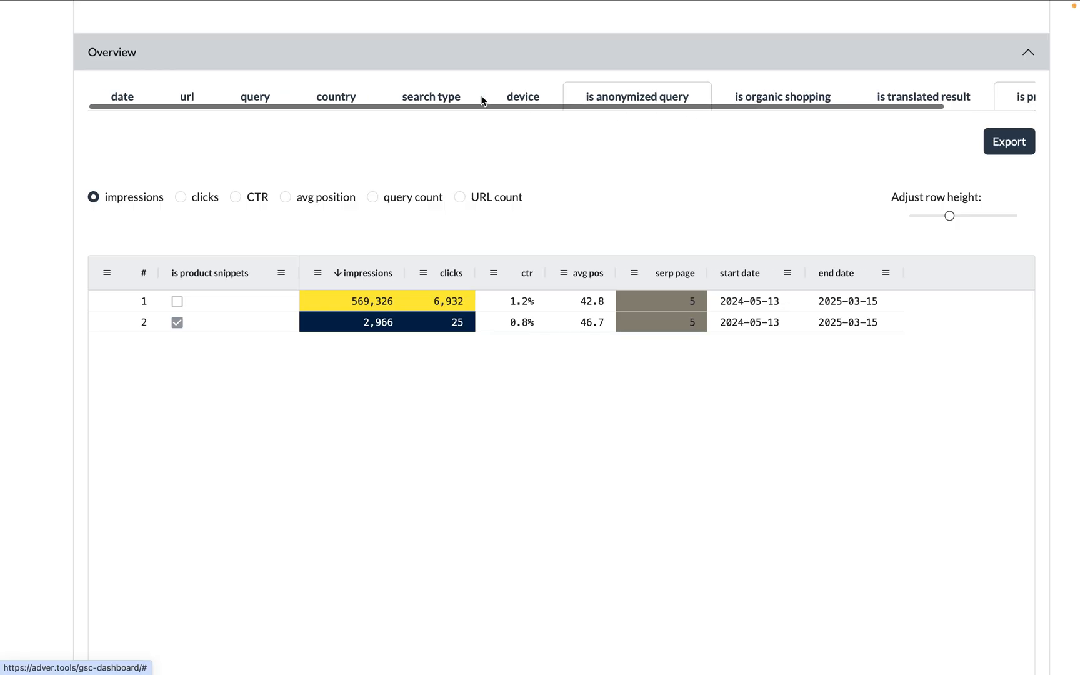
pyautogui.click(189, 96)
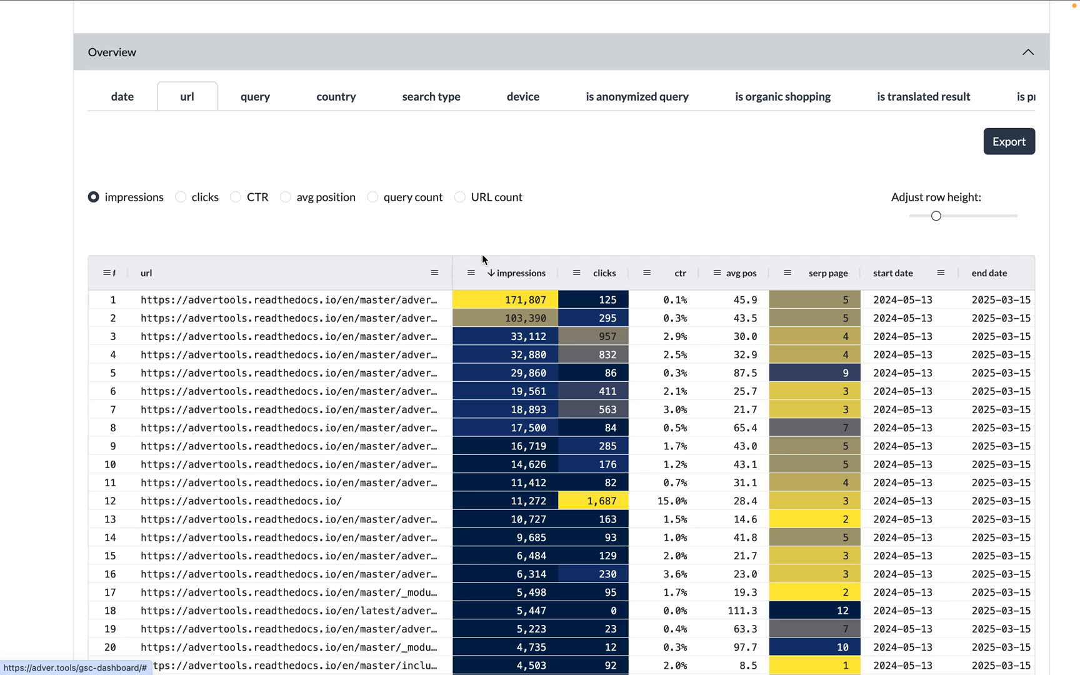
pyautogui.moveTo(451, 268); pyautogui.dragTo(578, 293)
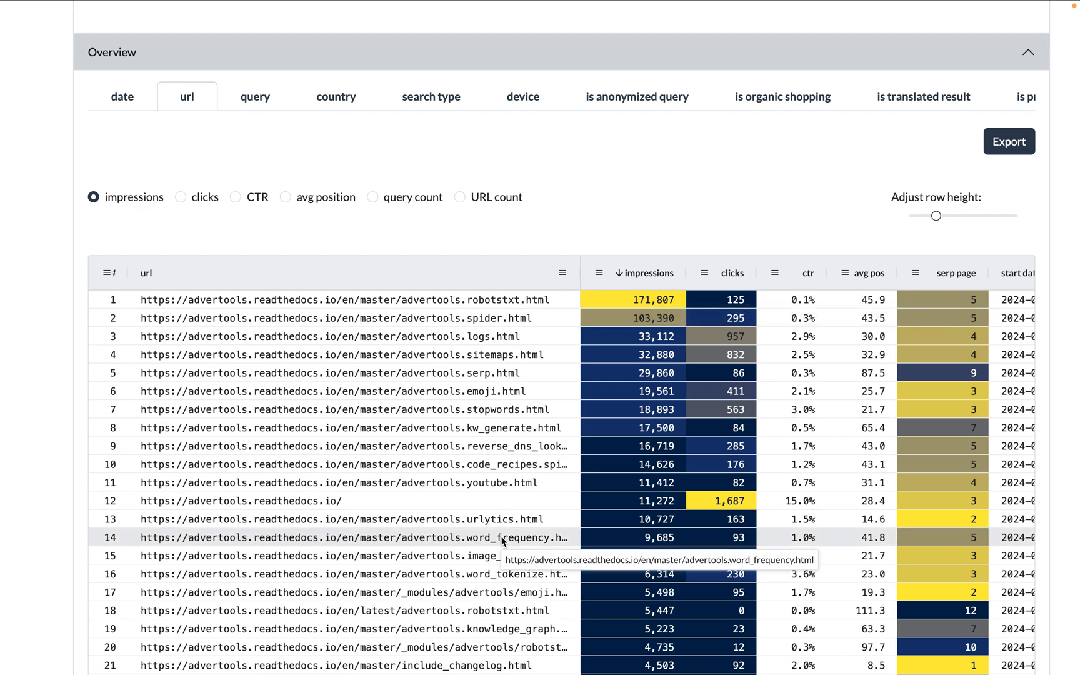
# Step: Select the robotstxt.html, spider.html and logs.html pages to plot their impressions on the chart
pyautogui.click(498, 302)
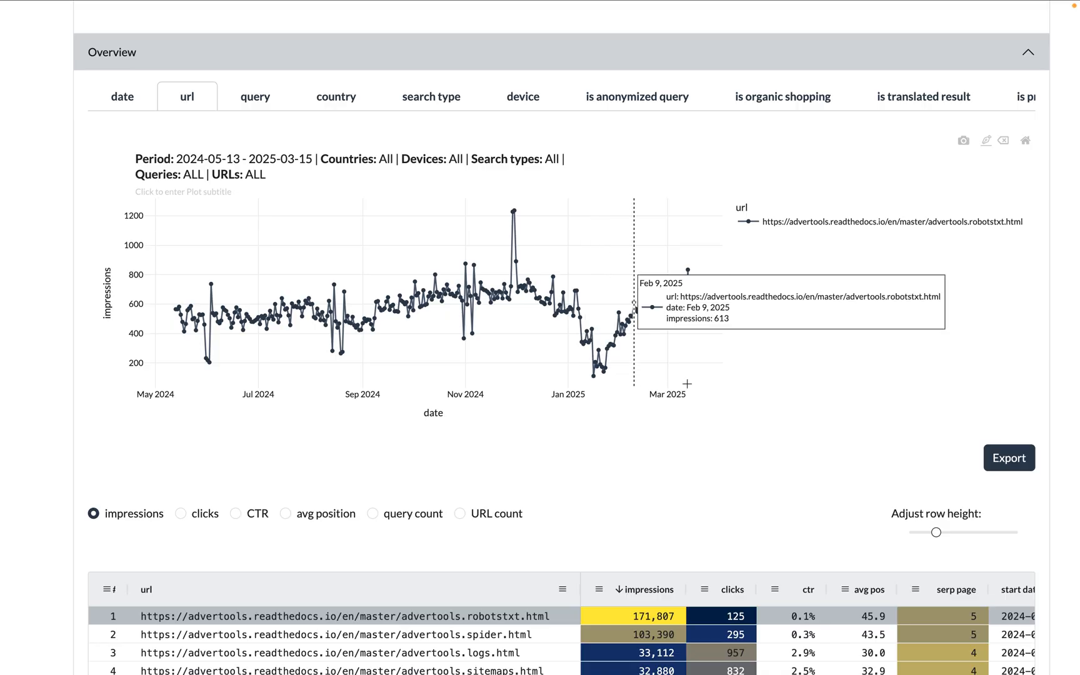
pyautogui.scroll(-2, 716, 436)
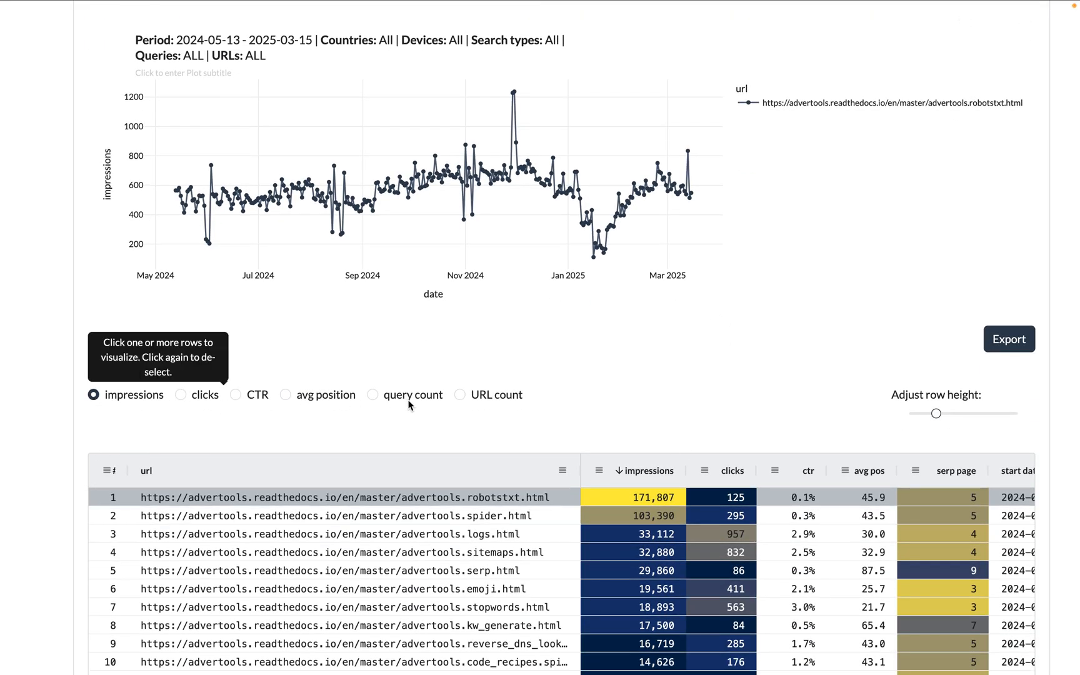
pyautogui.scroll(-1, 408, 399)
pyautogui.moveTo(438, 439); pyautogui.dragTo(448, 457)
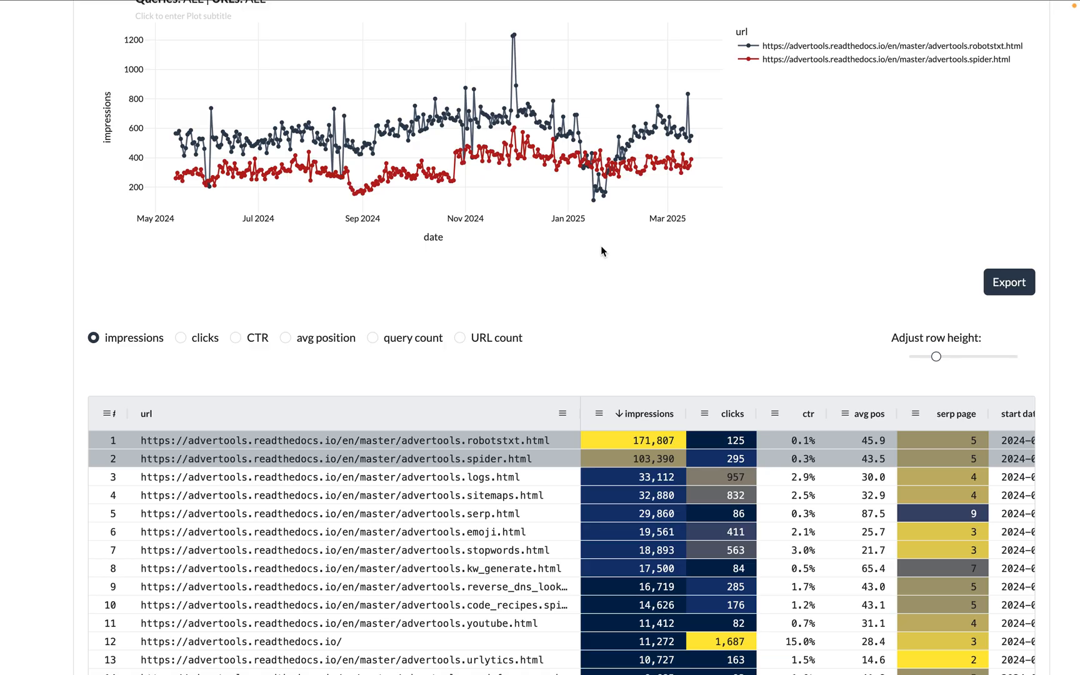
pyautogui.scroll(3, 601, 249)
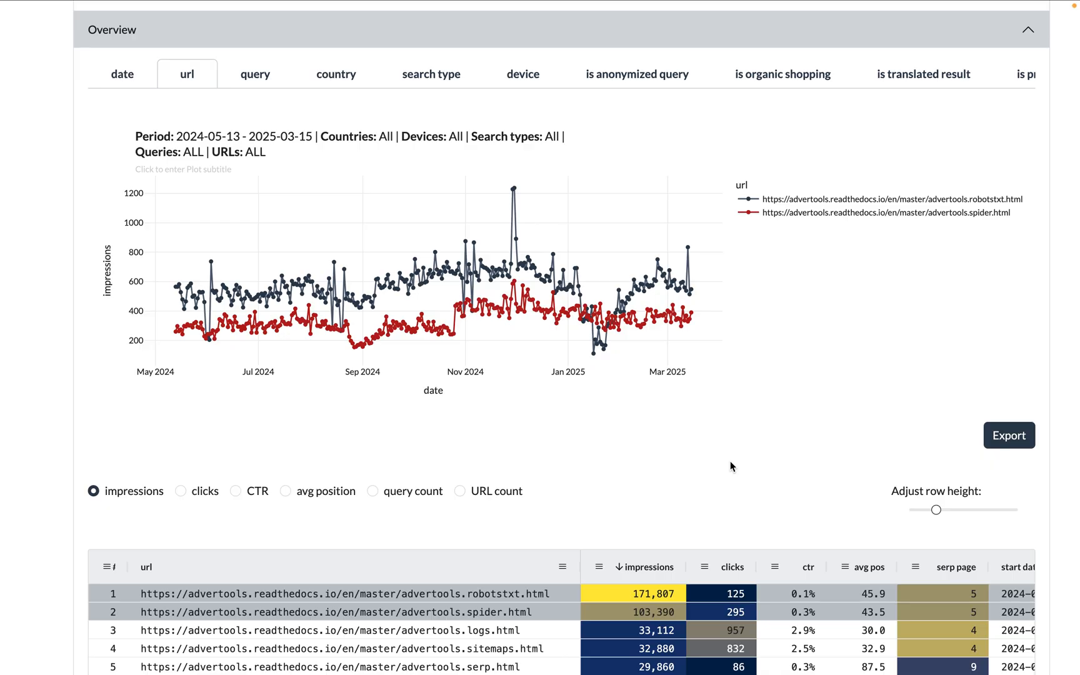
pyautogui.scroll(-2, 730, 466)
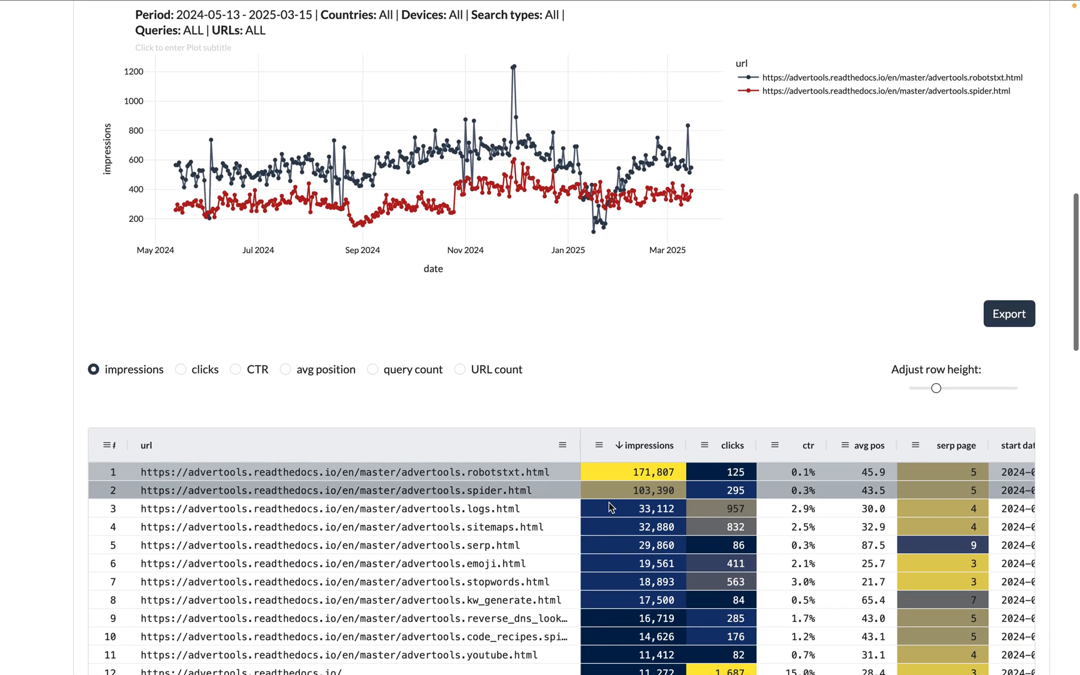
pyautogui.click(506, 510)
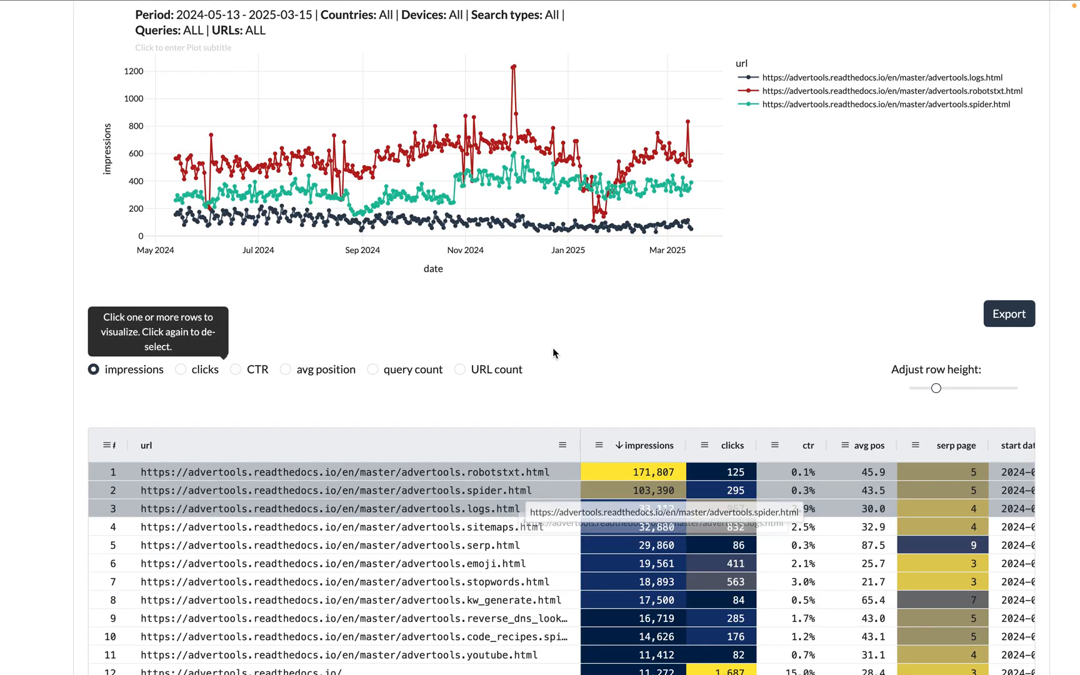
# Step: Toggle the logs, spider and robotstxt page lines in the chart legend to compare them individually
pyautogui.scroll(1, 554, 349)
pyautogui.scroll(1, 554, 348)
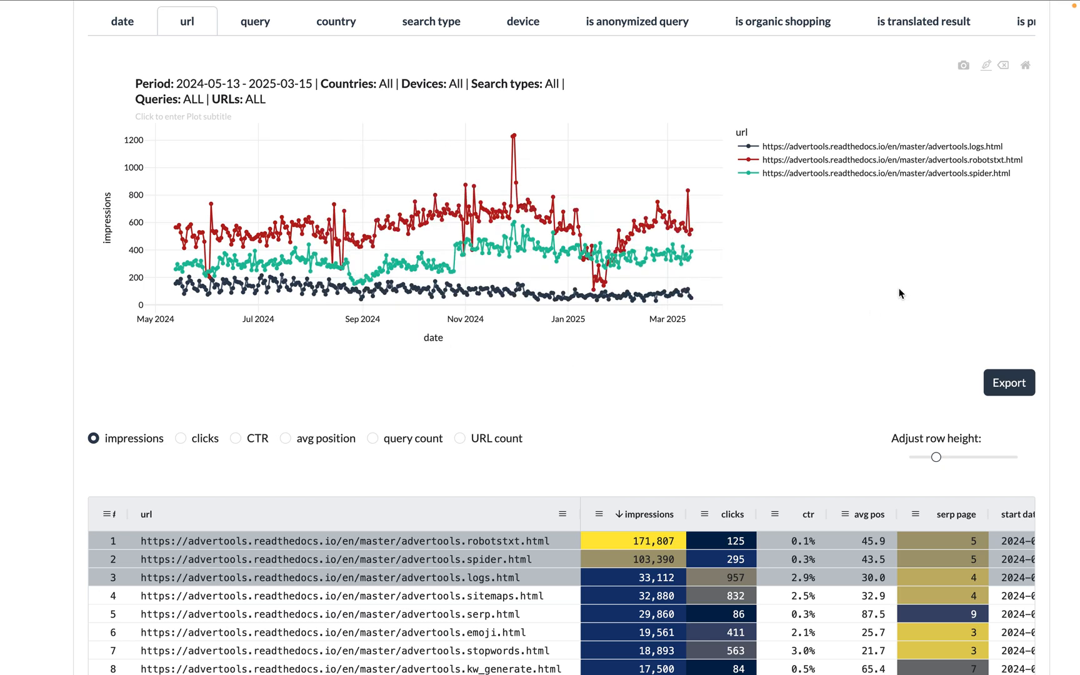
pyautogui.click(900, 149)
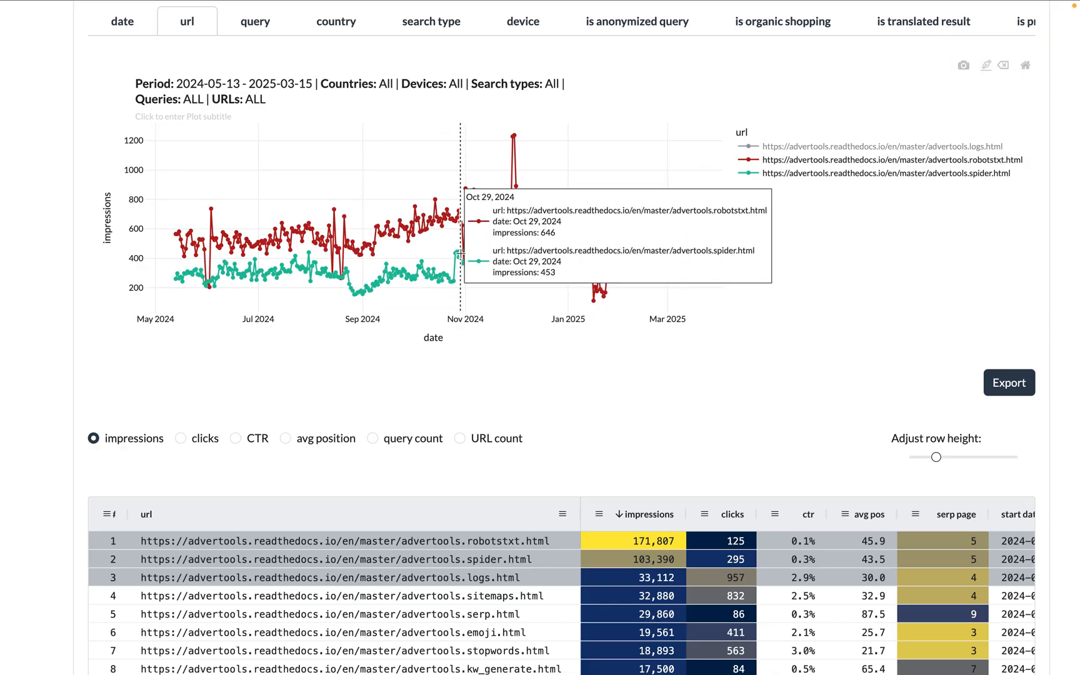
pyautogui.click(891, 174)
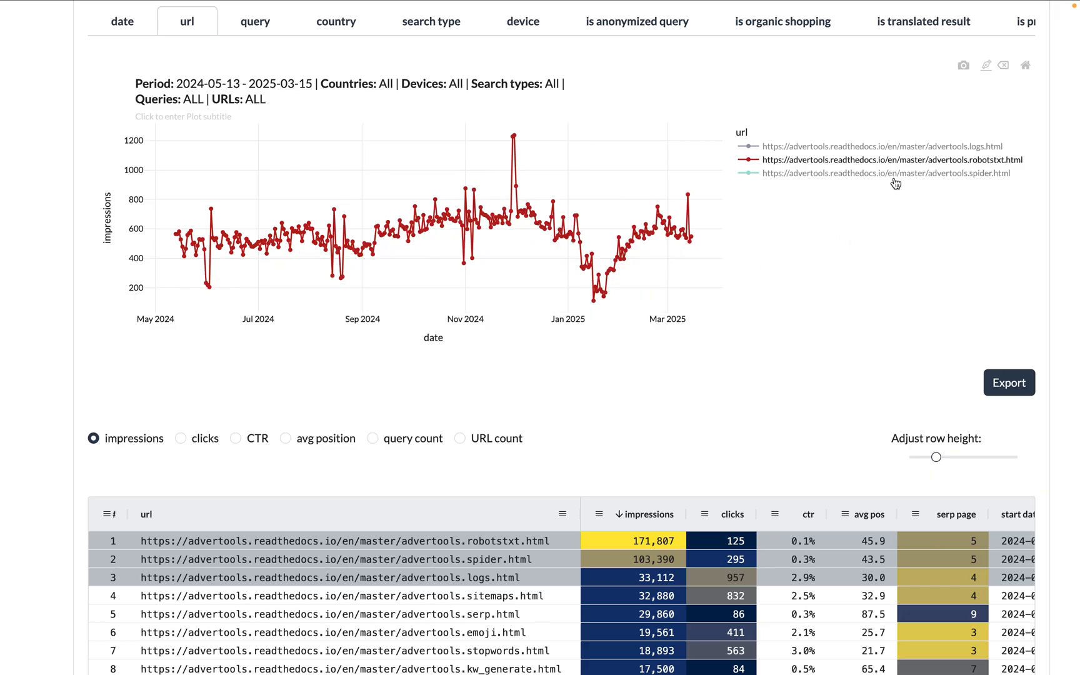
pyautogui.click(894, 177)
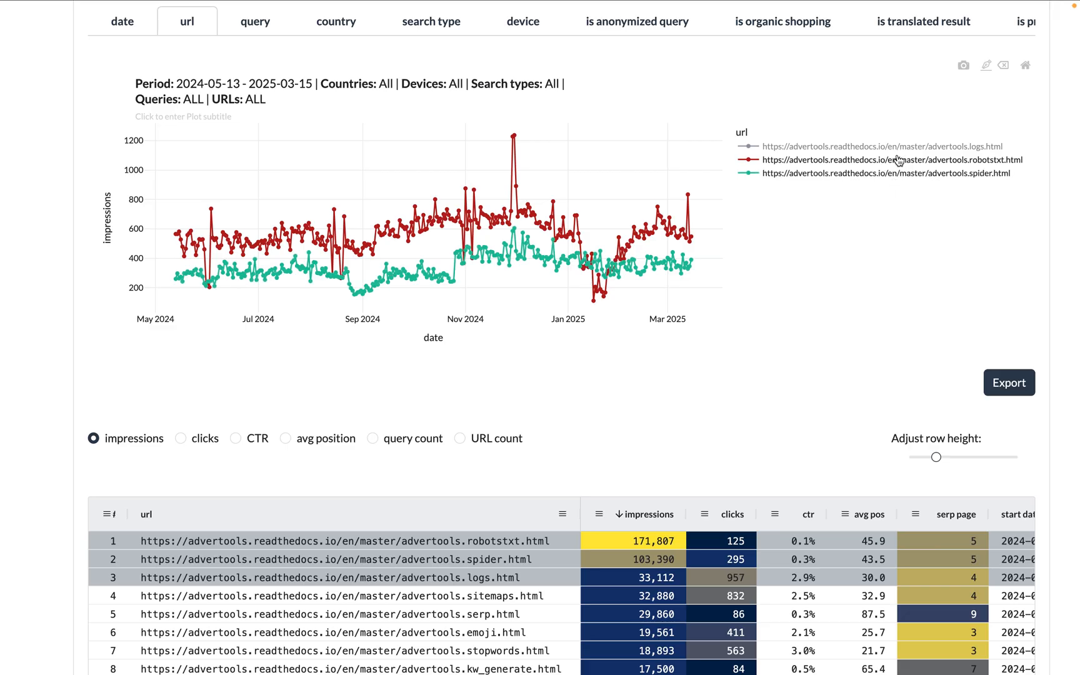
pyautogui.click(899, 161)
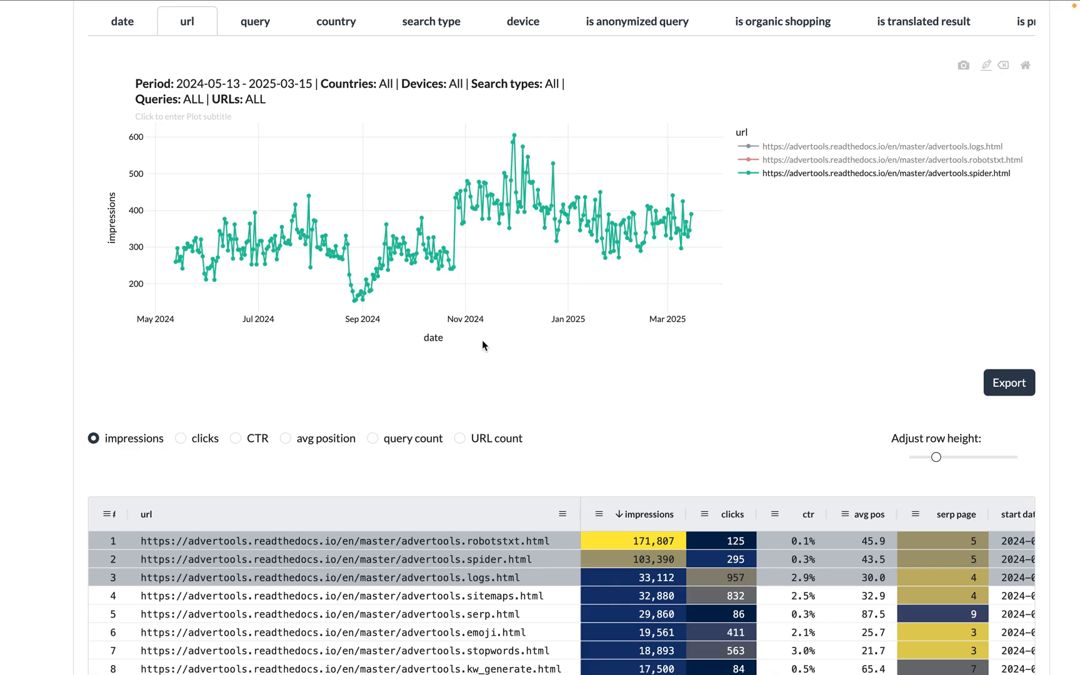
pyautogui.click(814, 161)
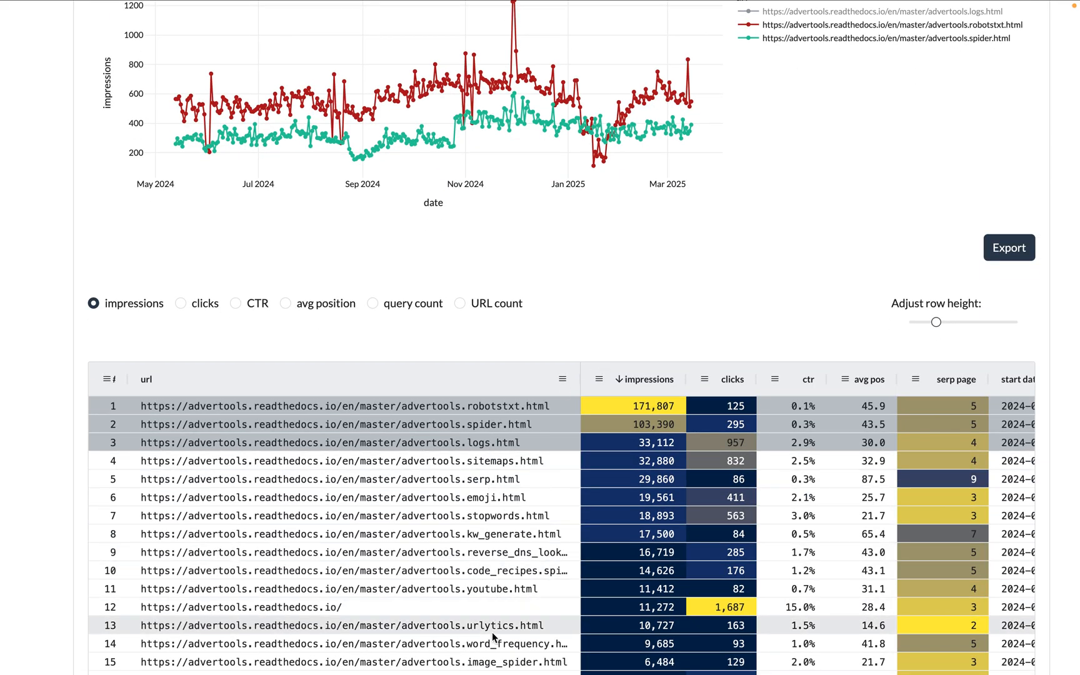
# Step: Add the sitemaps.html page to the chart and isolate lines by toggling their legend entries
pyautogui.click(505, 461)
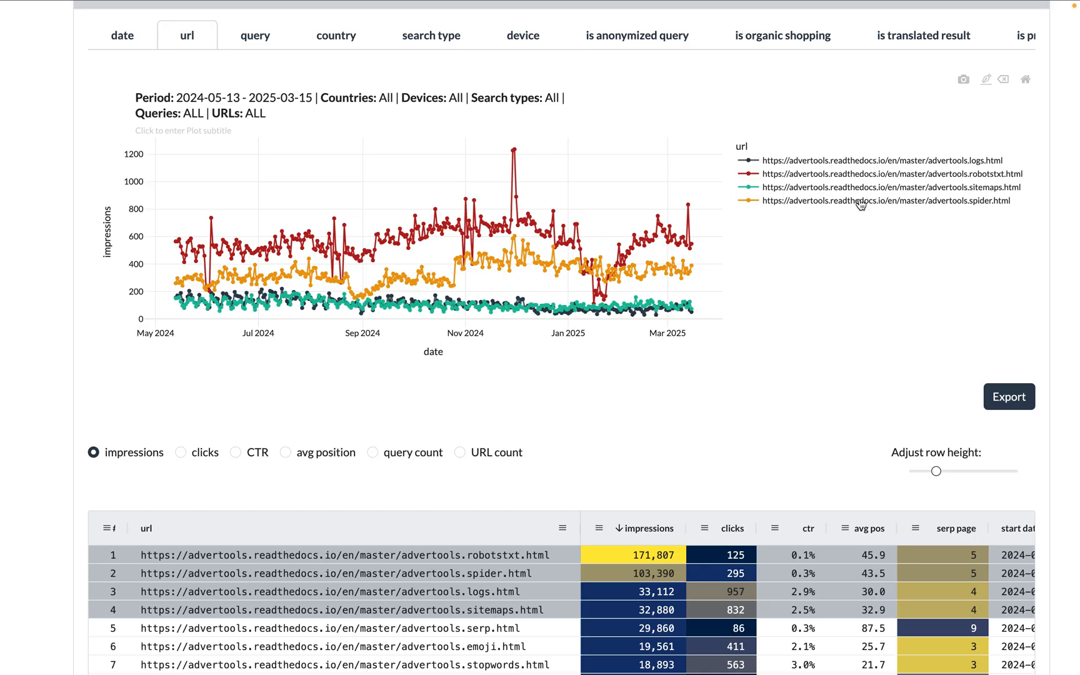
pyautogui.click(861, 202)
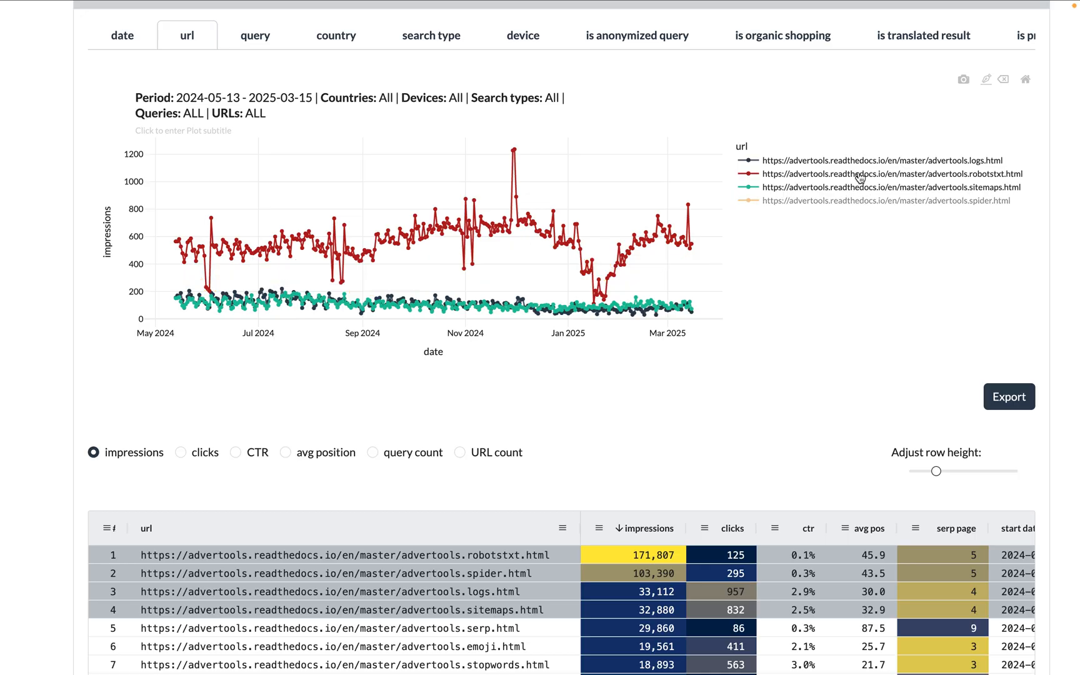
pyautogui.click(861, 176)
pyautogui.click(856, 161)
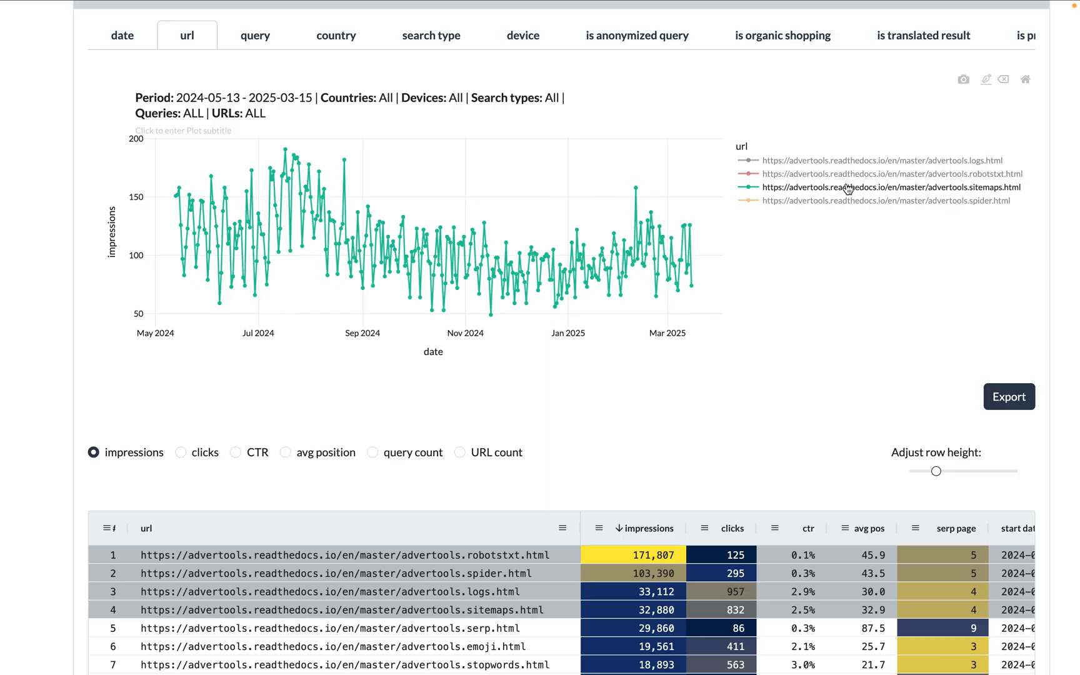
pyautogui.click(844, 178)
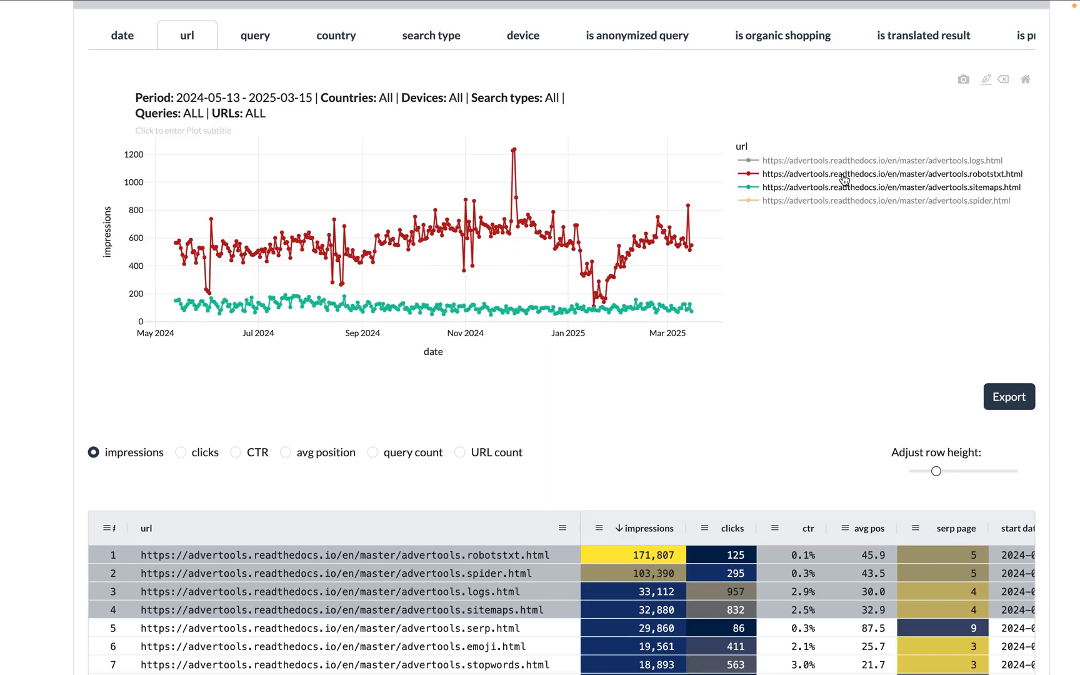
# Step: Filter the dashboard with the URL regex spider.html, submit it, and collapse the data filters panel
pyautogui.scroll(8, 843, 167)
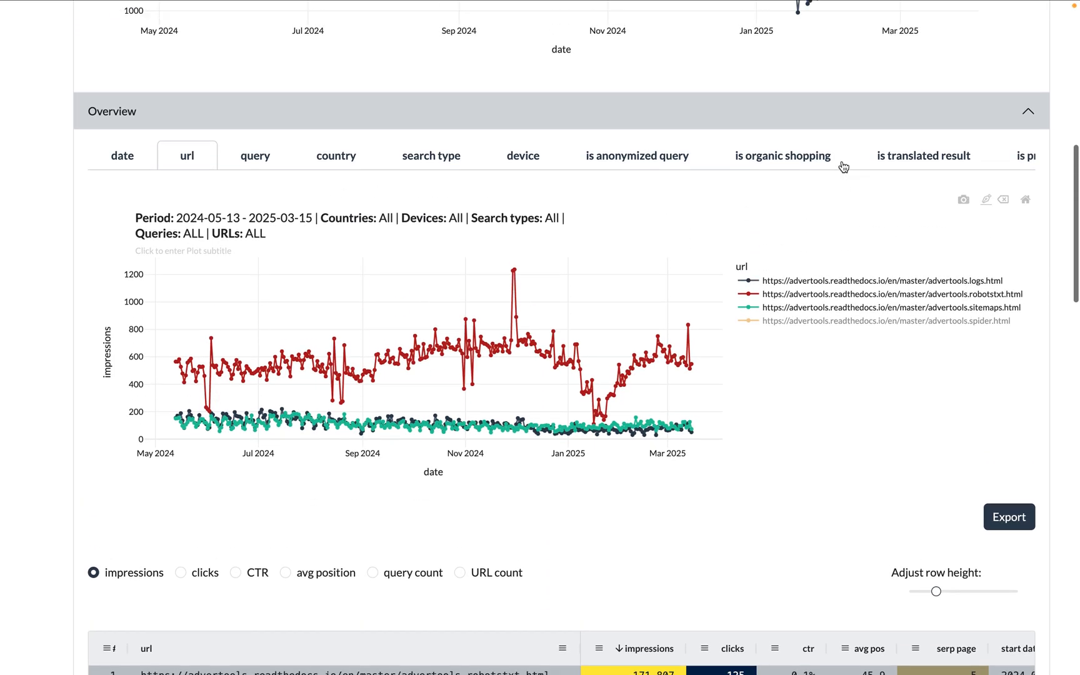
pyautogui.scroll(2, 842, 166)
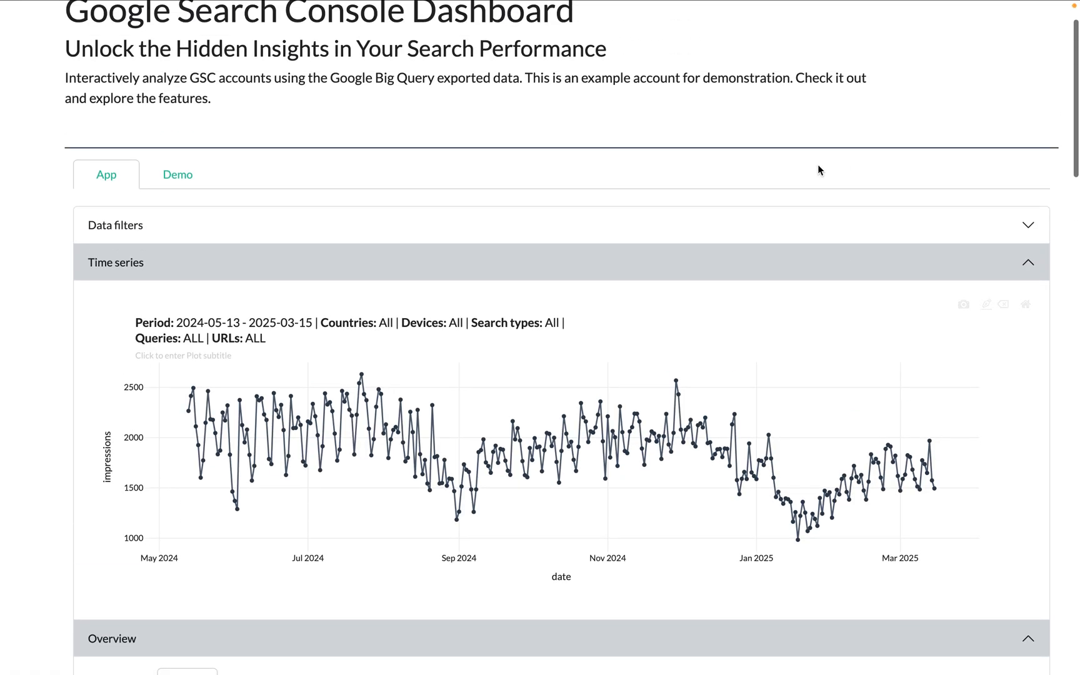
pyautogui.click(530, 232)
pyautogui.scroll(-4, 524, 416)
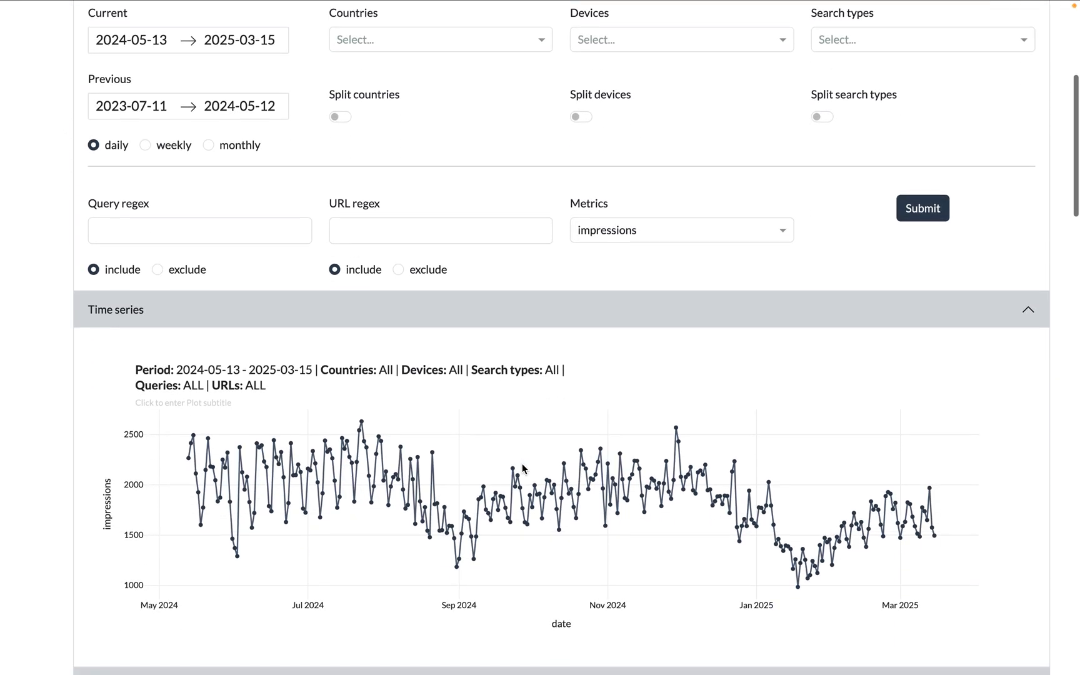
pyautogui.click(478, 231)
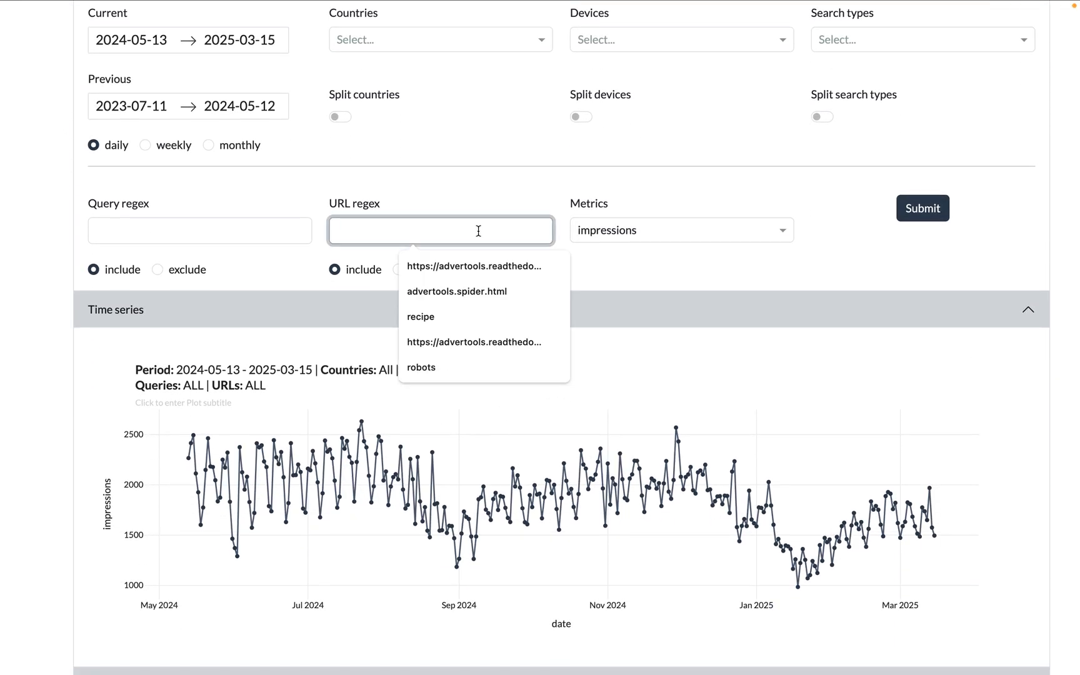
pyautogui.write('spider.html')
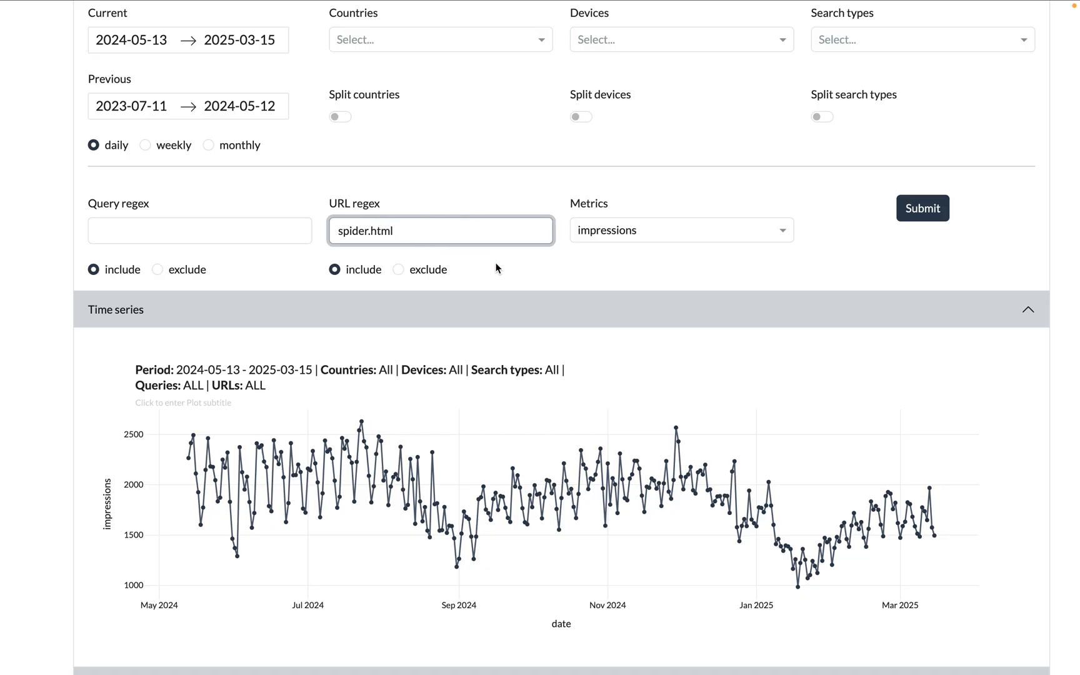
pyautogui.click(926, 213)
pyautogui.scroll(3, 853, 211)
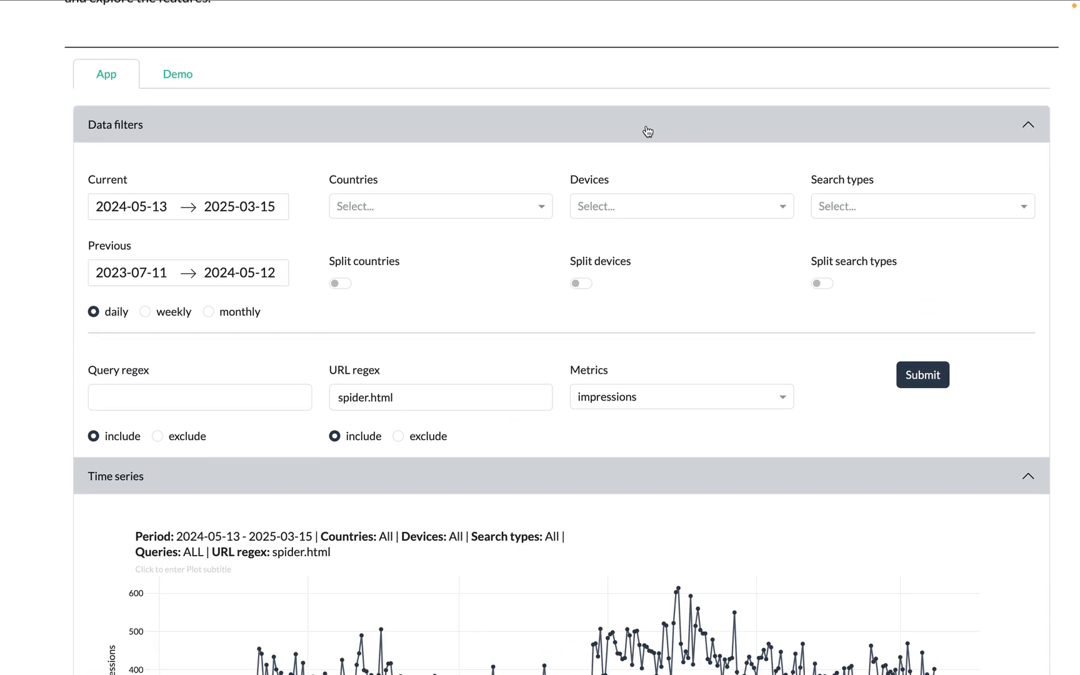
pyautogui.click(520, 124)
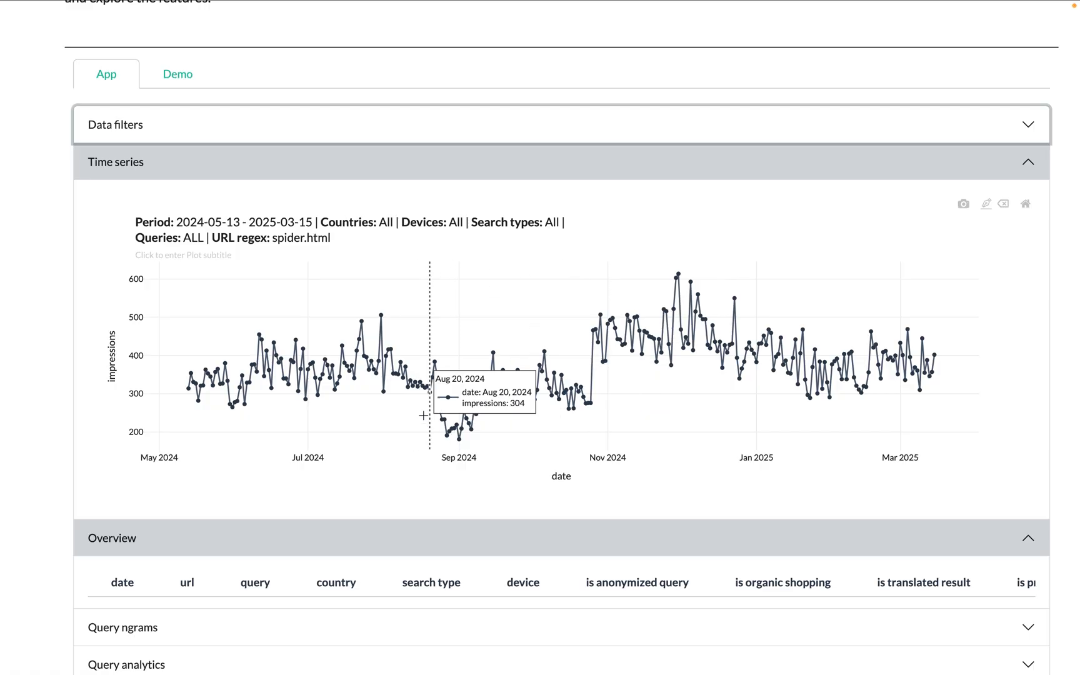
# Step: View the url breakdown of the spider.html-filtered data
pyautogui.scroll(-5, 619, 438)
pyautogui.scroll(-1, 619, 444)
pyautogui.click(187, 291)
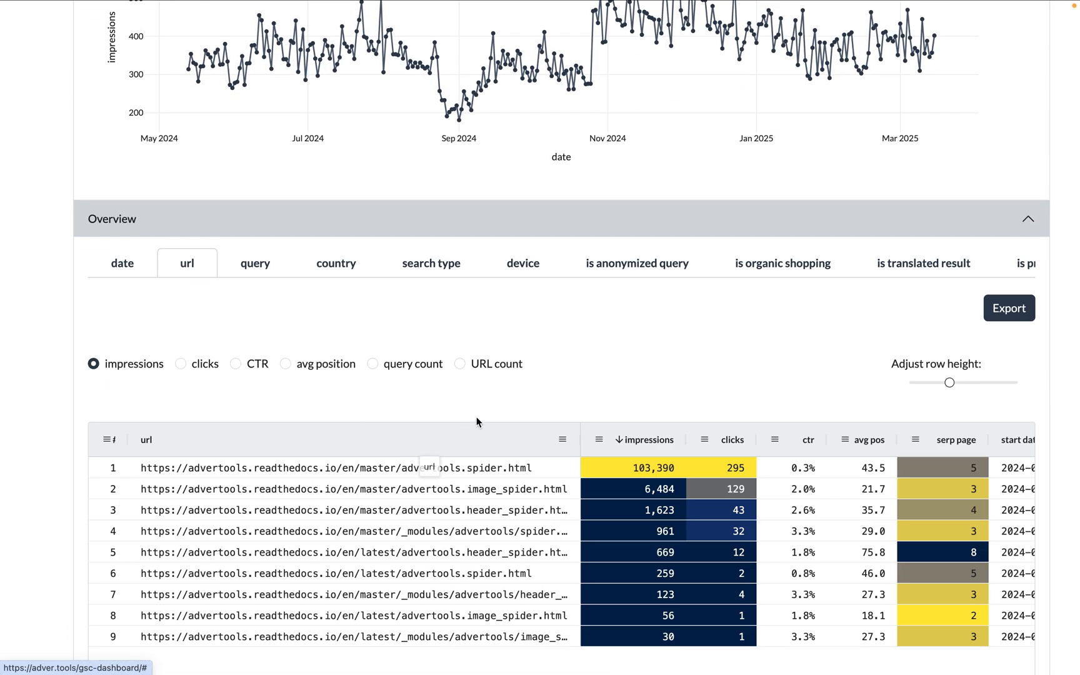
# Step: Open the query breakdown and select the seo crawler query to plot its impressions
pyautogui.scroll(1, 543, 423)
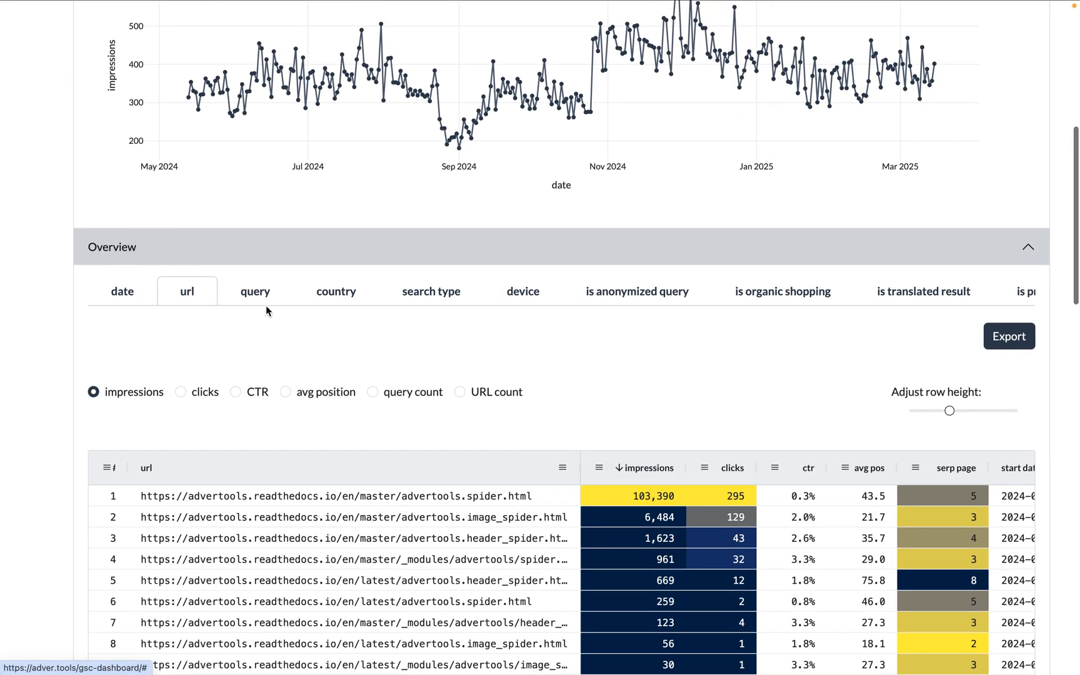
pyautogui.click(265, 298)
pyautogui.scroll(-3, 345, 446)
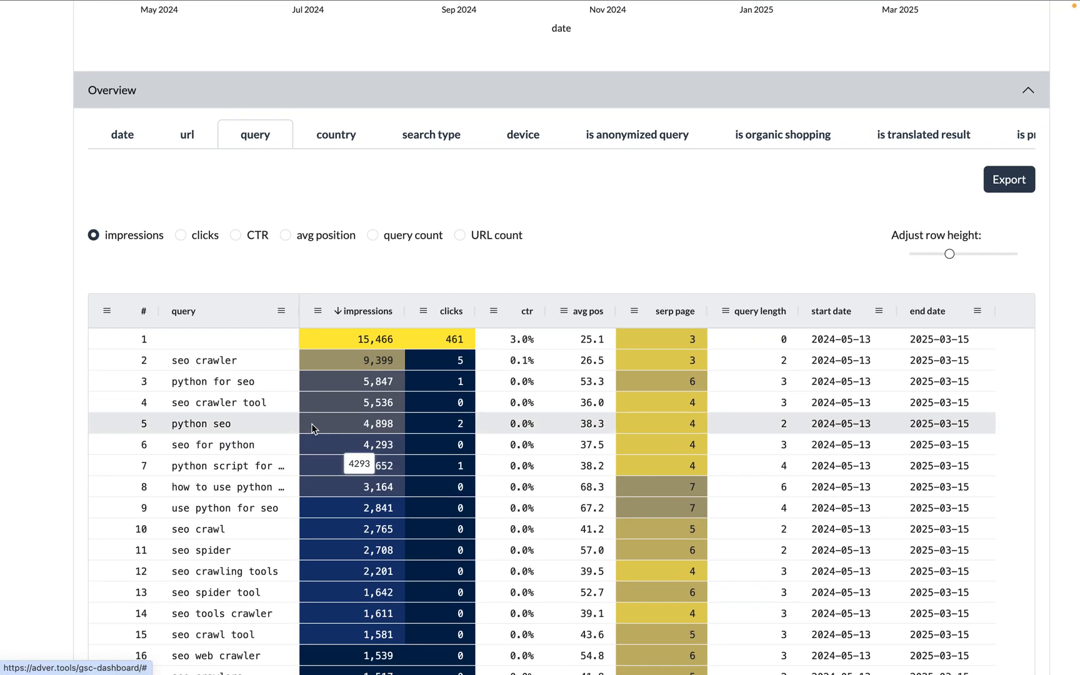
pyautogui.click(240, 358)
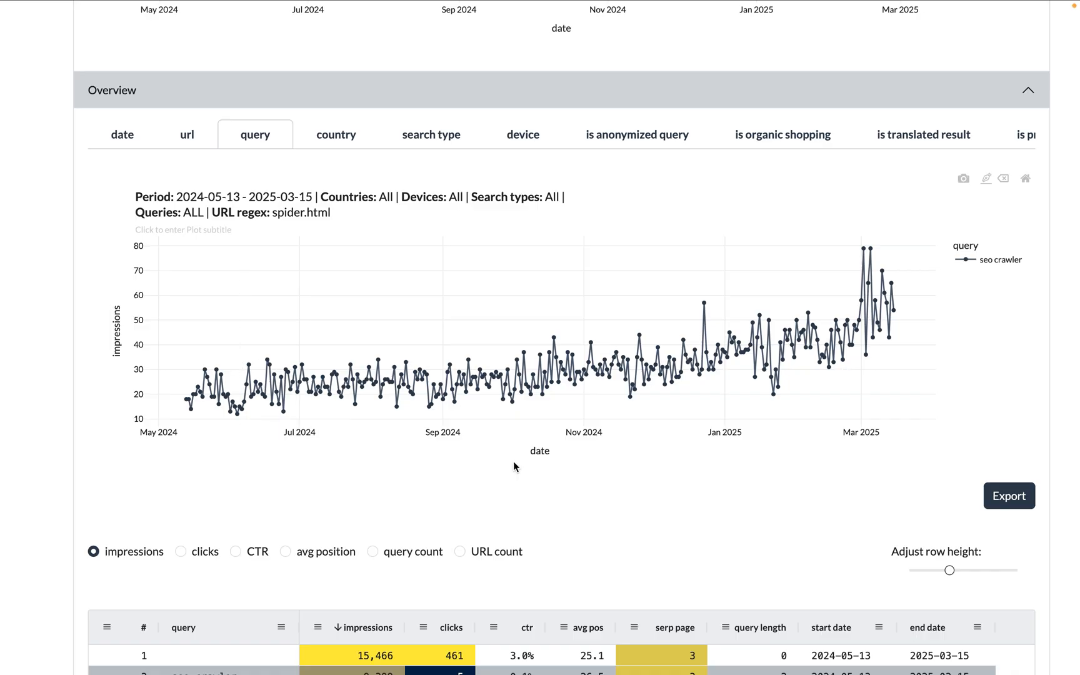
# Step: Add the seo crawler tool and seo crawl queries to the impressions chart
pyautogui.scroll(-3, 514, 463)
pyautogui.scroll(-2, 672, 425)
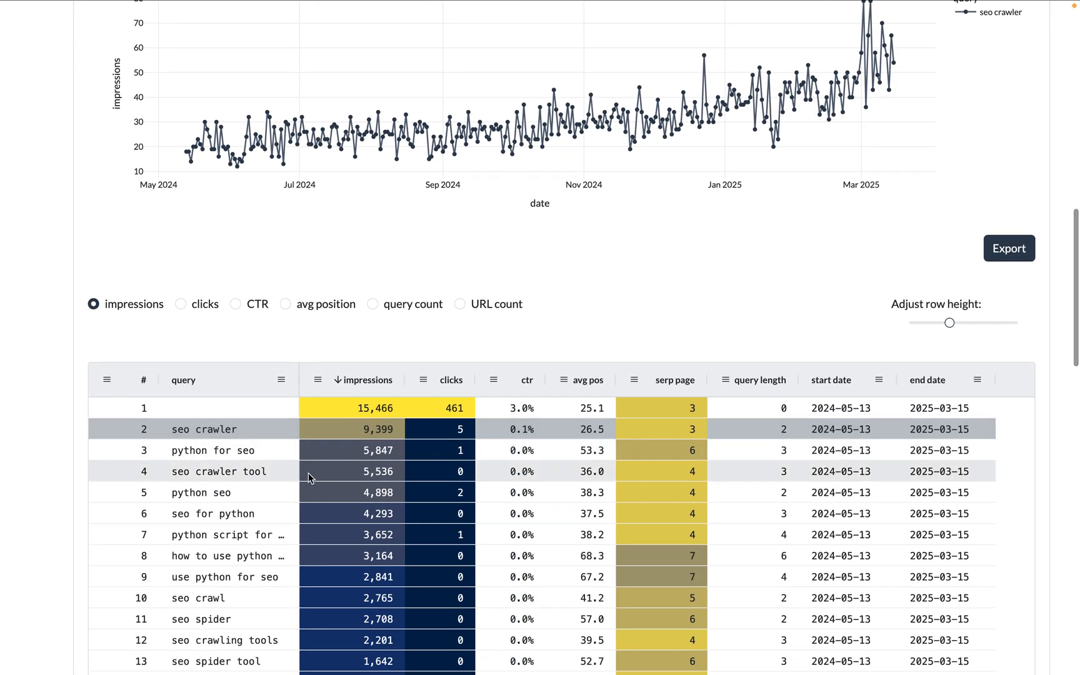
pyautogui.click(266, 472)
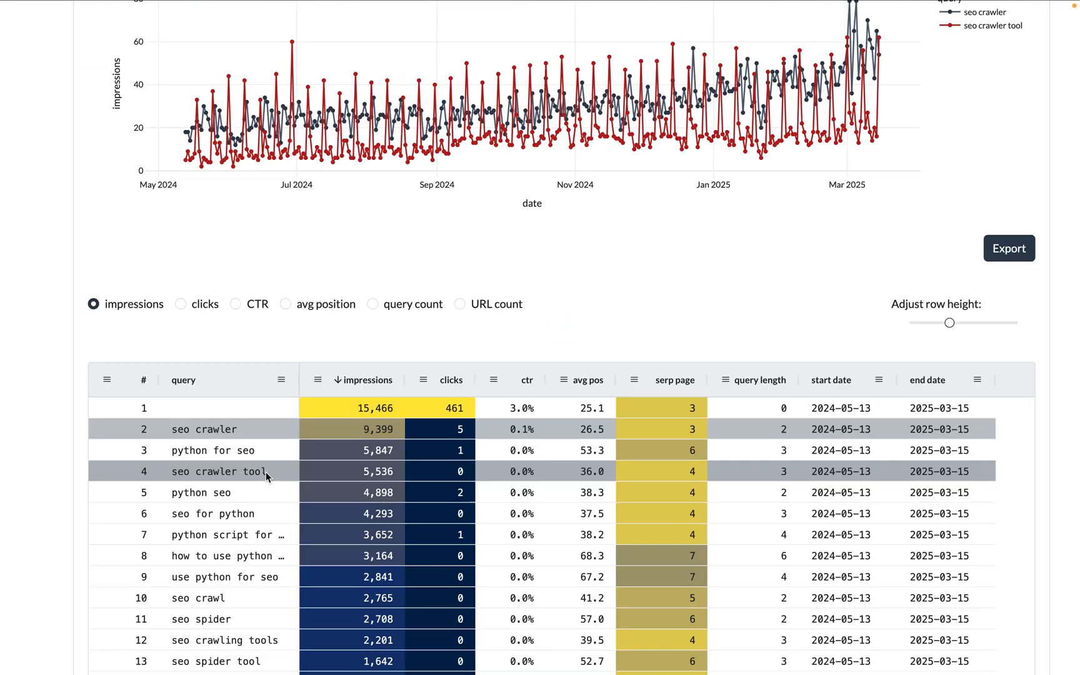
pyautogui.scroll(-1, 266, 472)
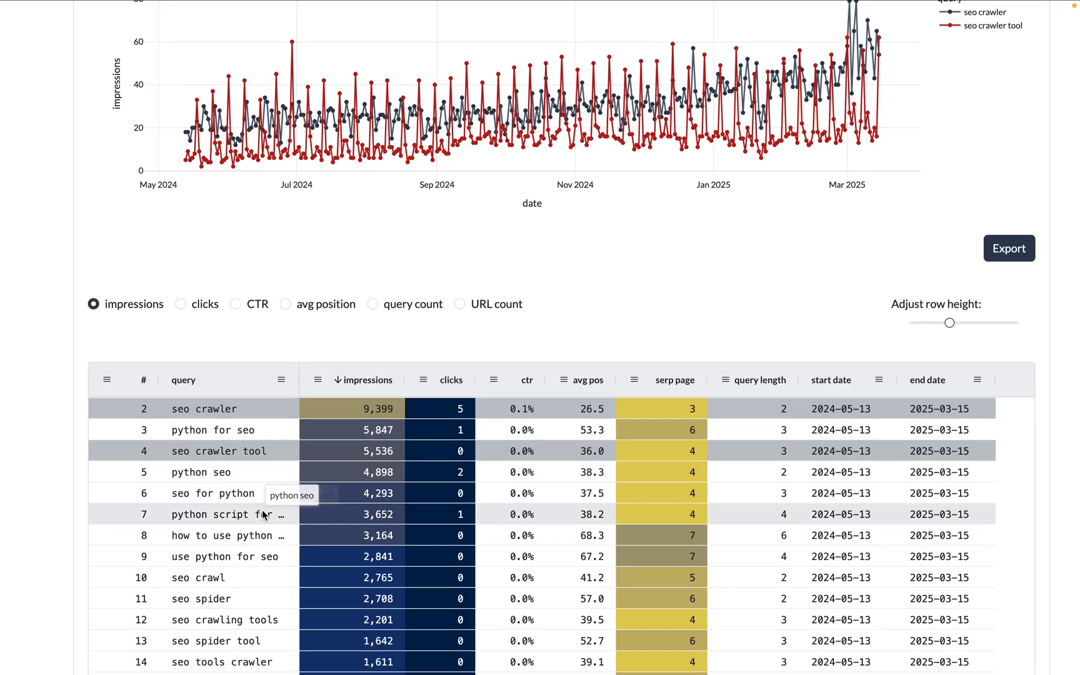
pyautogui.click(255, 575)
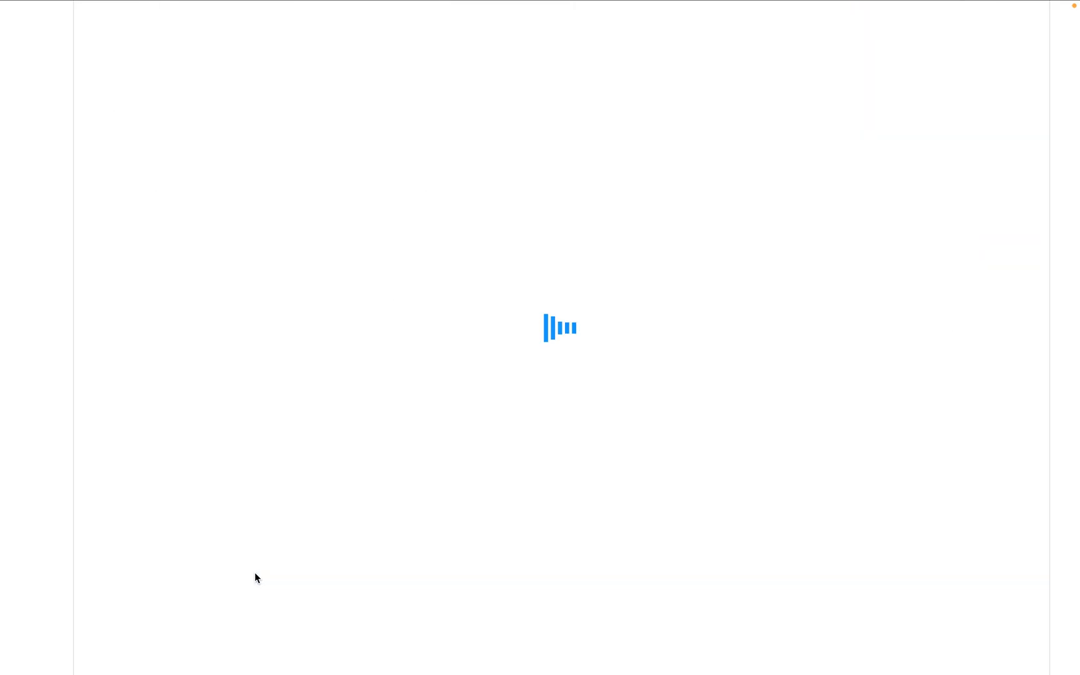
pyautogui.scroll(3, 533, 375)
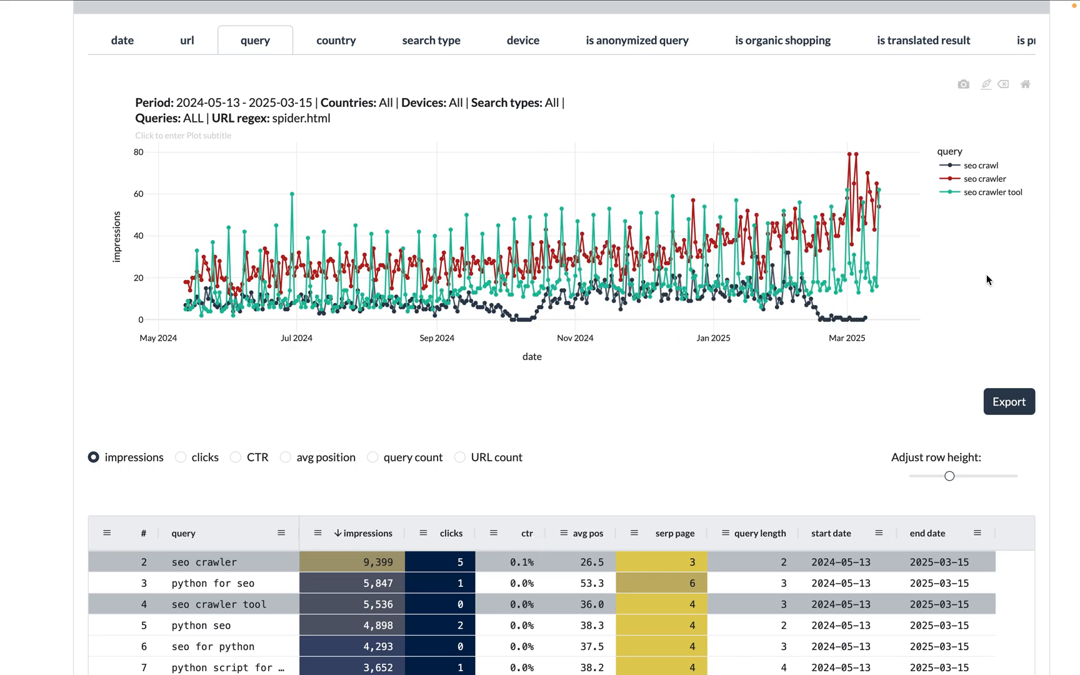
# Step: Toggle query lines in the legend and zoom into a Sep–Dec 2024 range, then reset the zoom
pyautogui.click(991, 169)
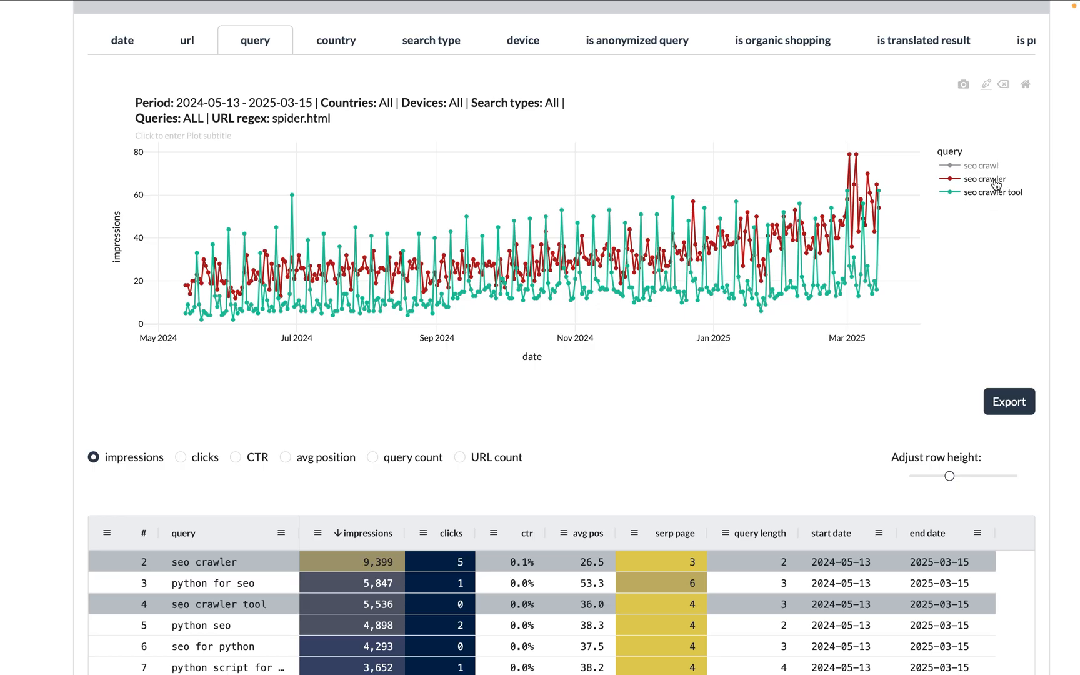
pyautogui.click(984, 179)
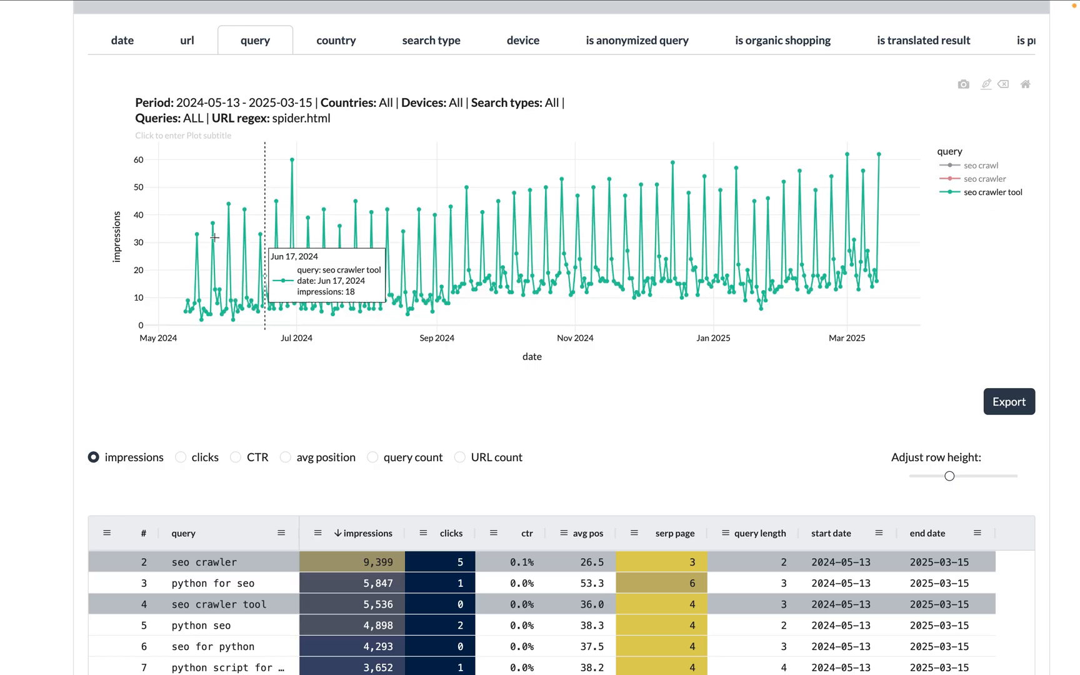
pyautogui.moveTo(470, 276); pyautogui.dragTo(681, 282)
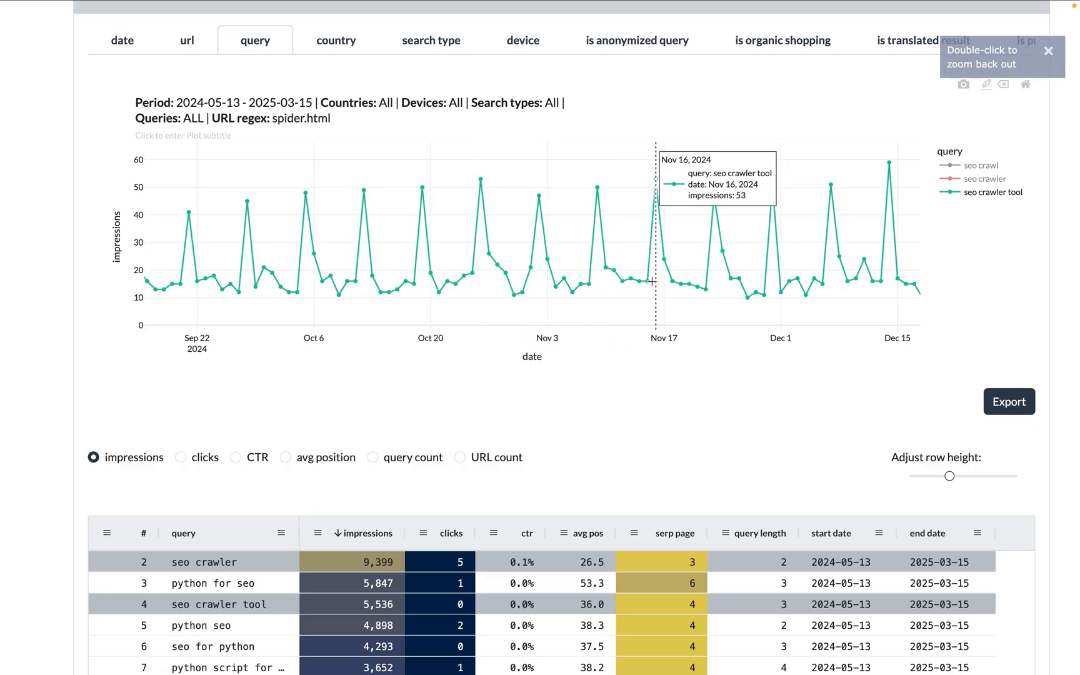
pyautogui.click(991, 182)
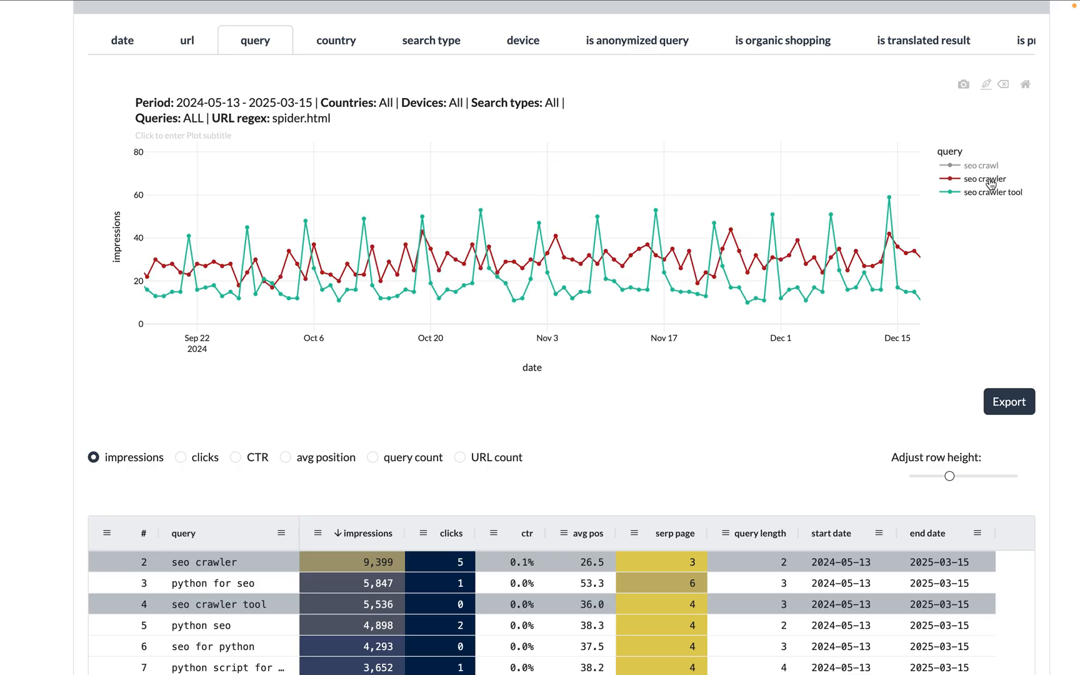
pyautogui.click(988, 169)
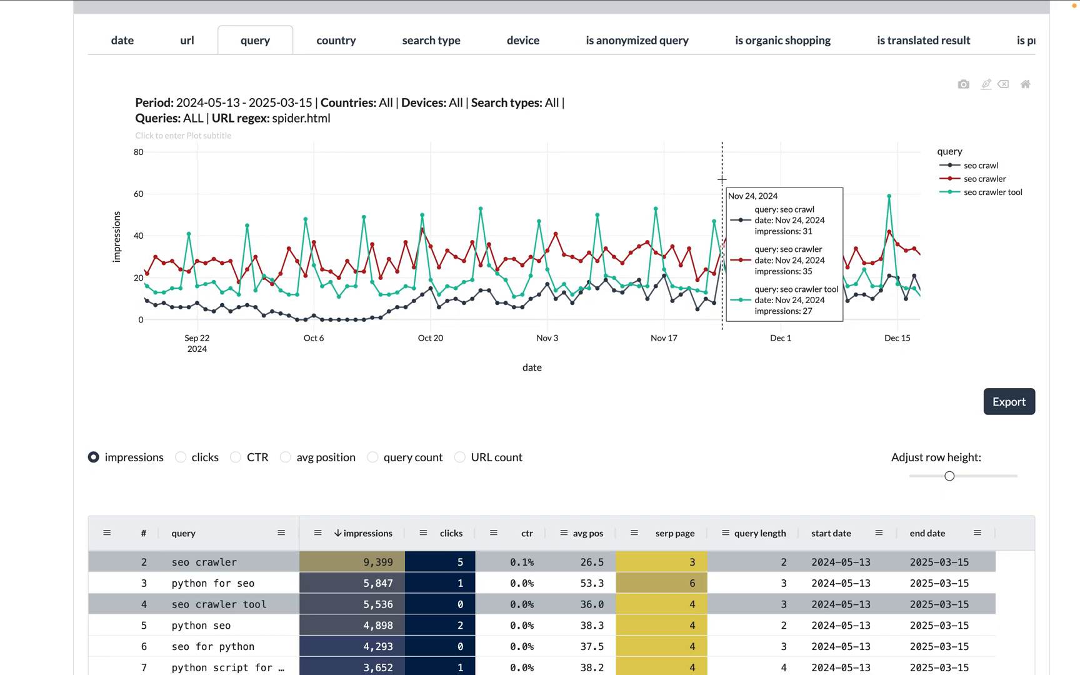
pyautogui.doubleClick(723, 269)
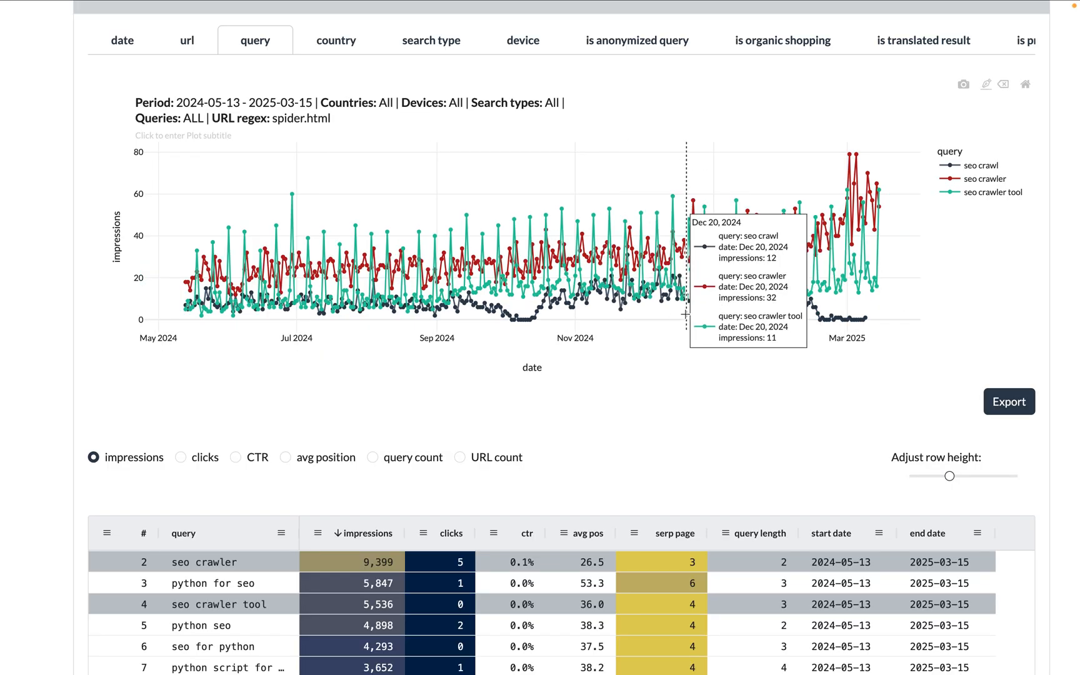
# Step: Collapse the time series panel
pyautogui.scroll(3, 686, 315)
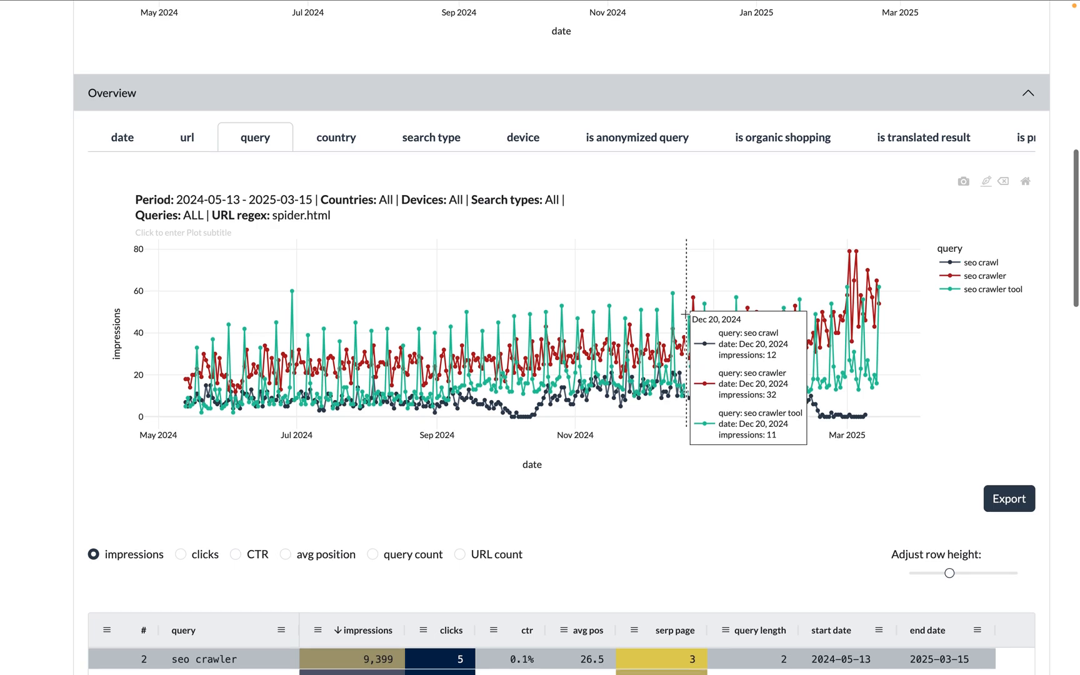
pyautogui.scroll(-1, 686, 314)
pyautogui.scroll(1, 685, 314)
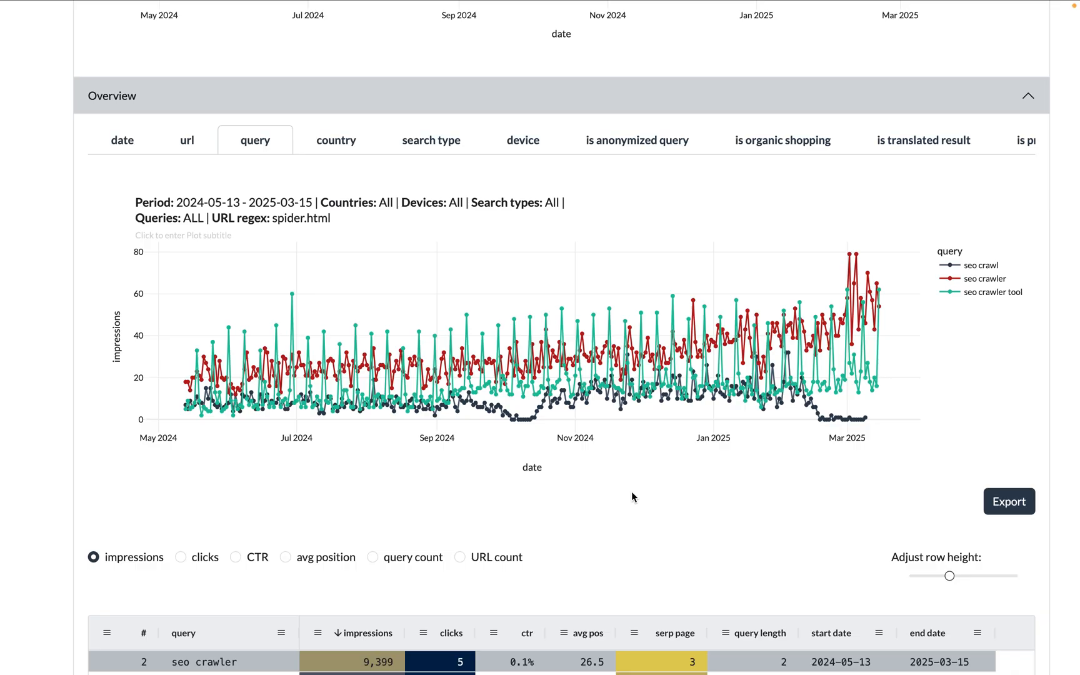
pyautogui.scroll(5, 631, 497)
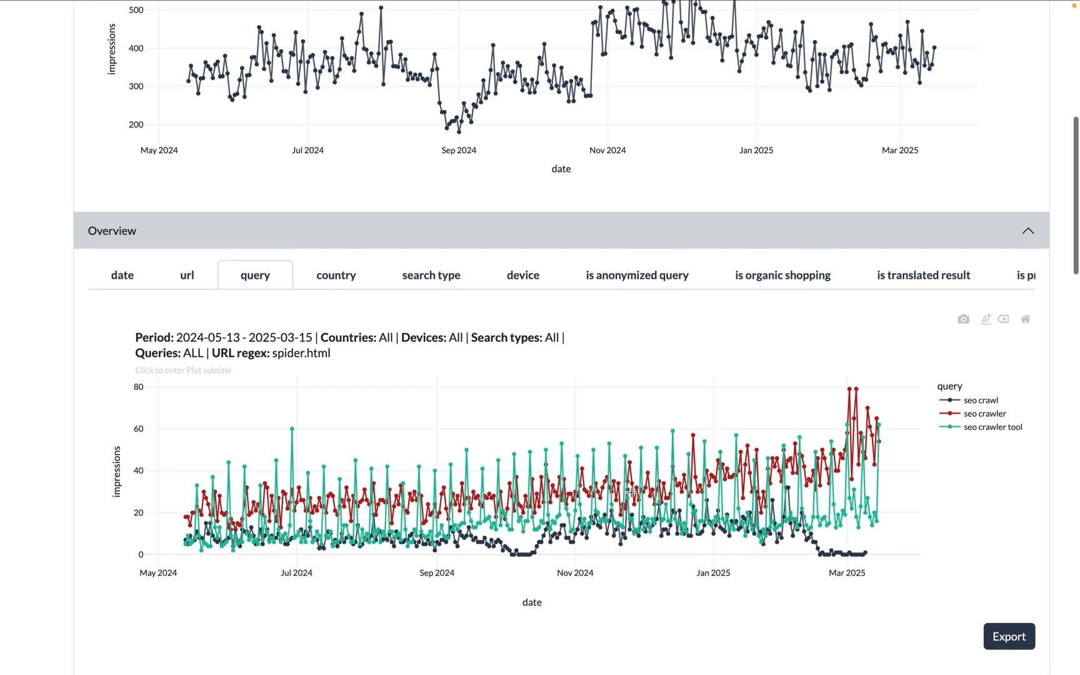
pyautogui.scroll(5, 632, 492)
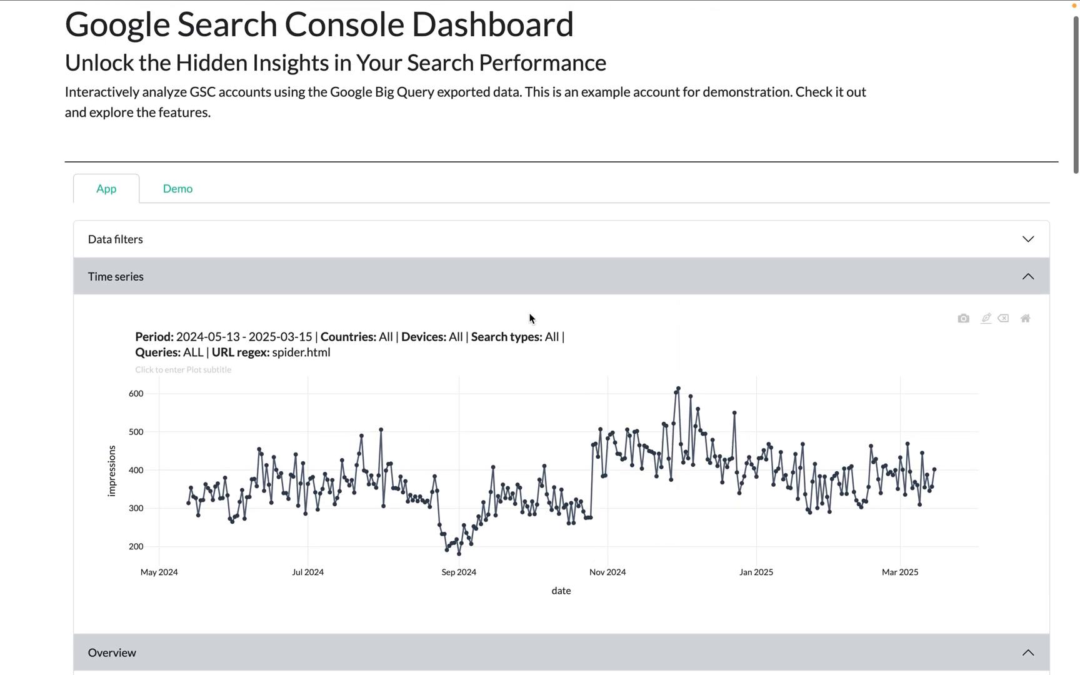
pyautogui.click(513, 281)
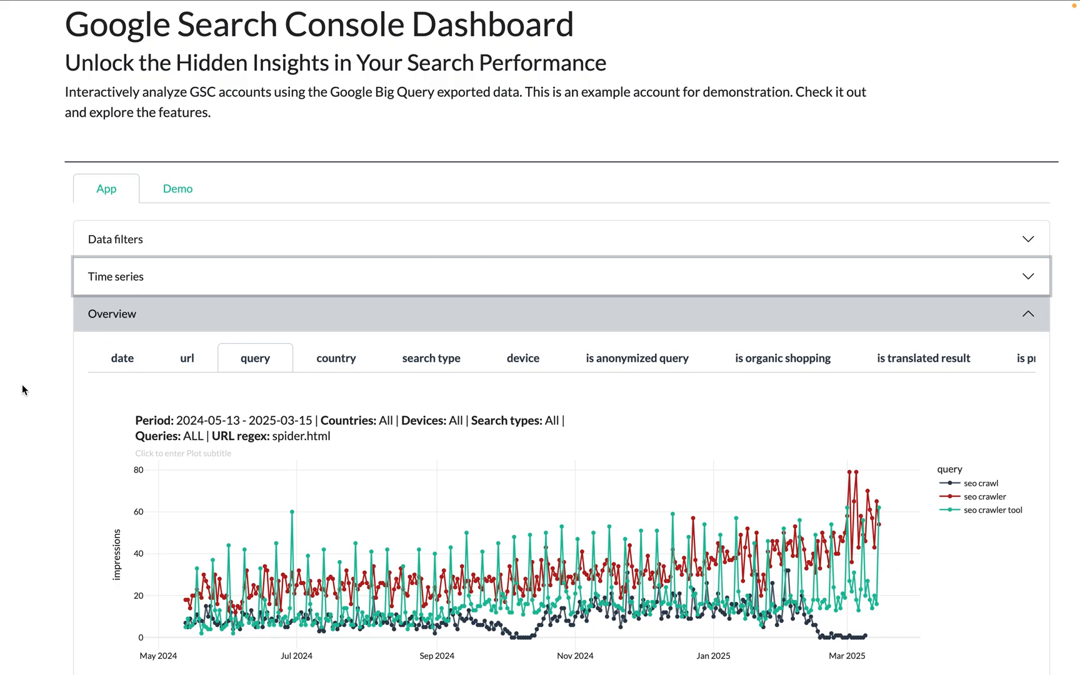
pyautogui.scroll(-3, 22, 389)
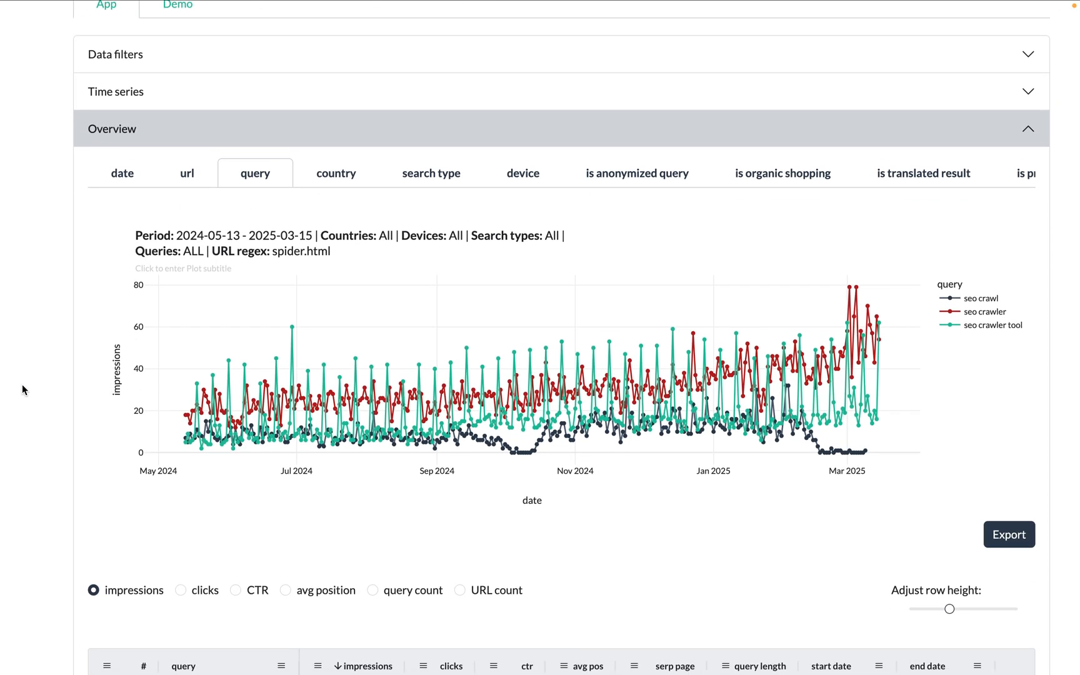
pyautogui.scroll(1, 22, 385)
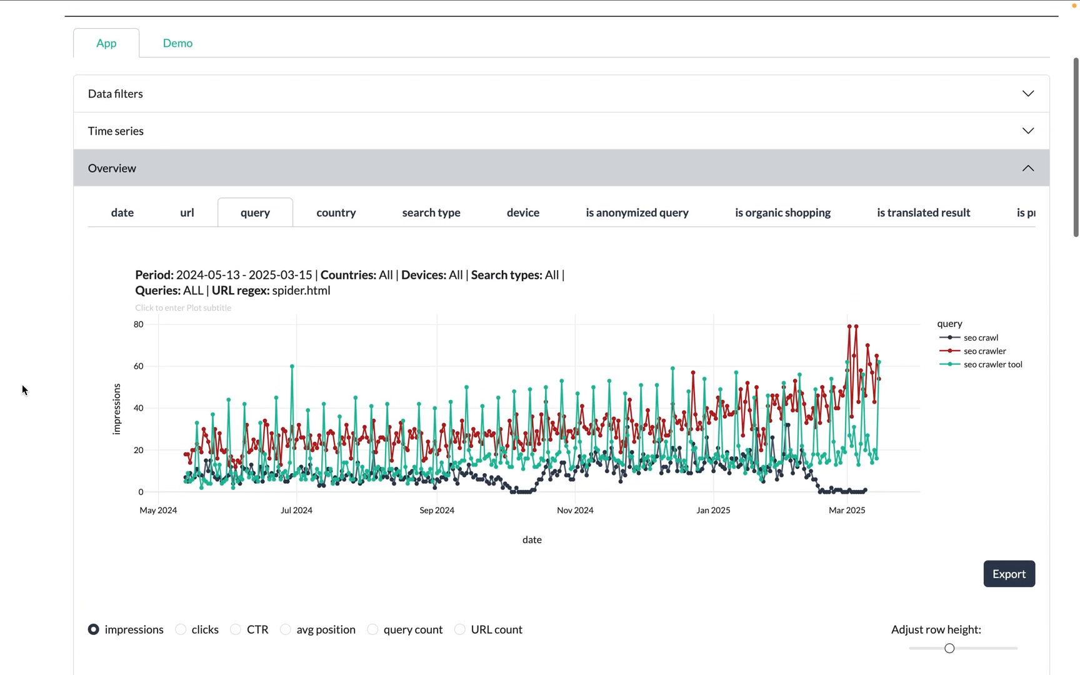